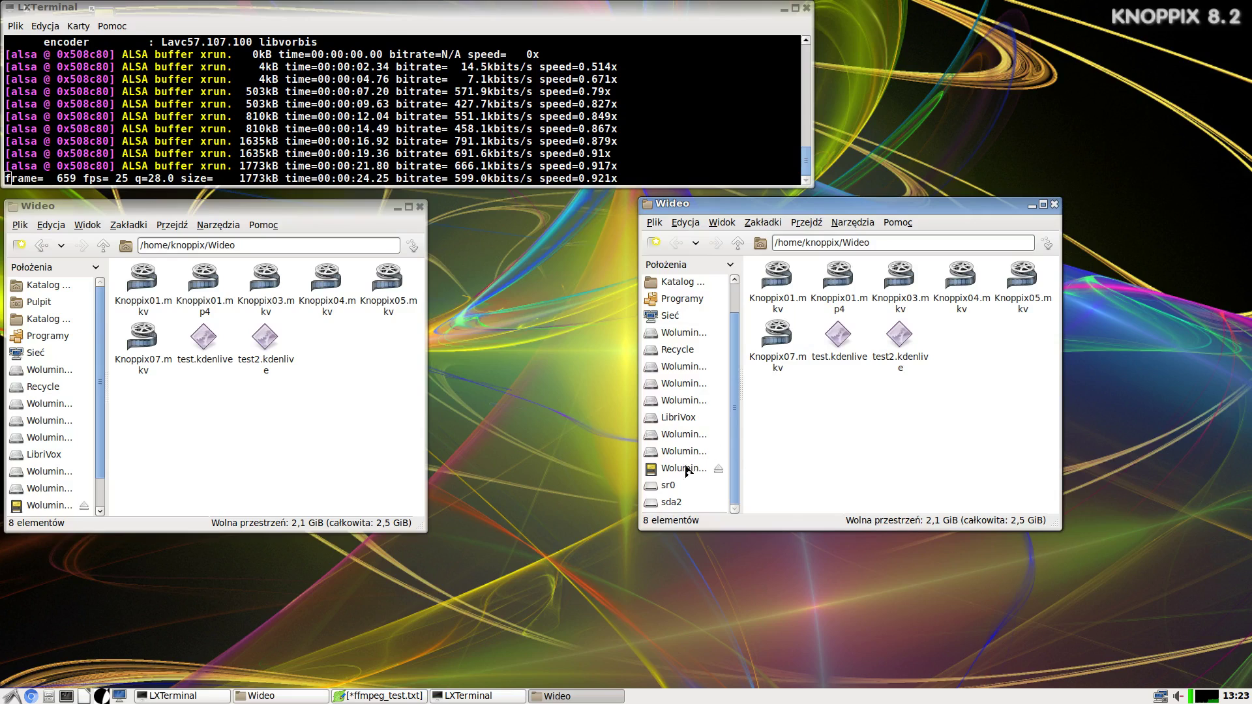
Create a folder named Knoppix inside the Linux folder on the mmcblk0p1 volume
click(670, 470)
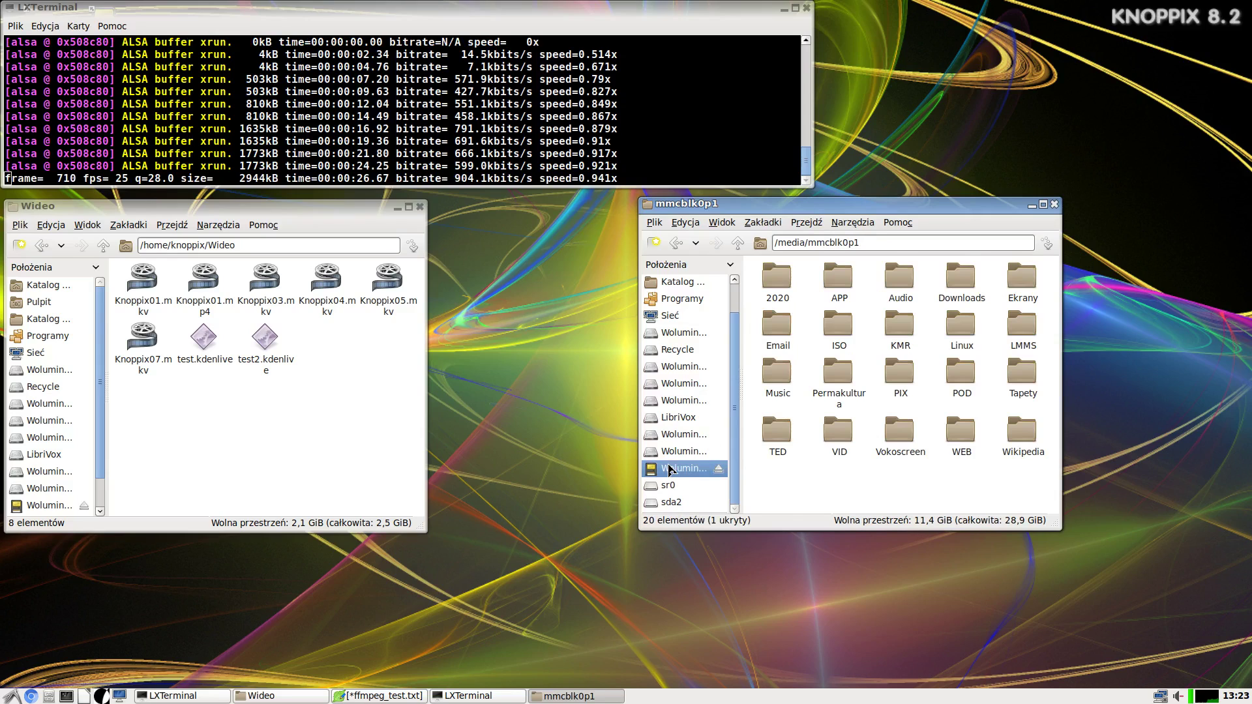
double_click(948, 331)
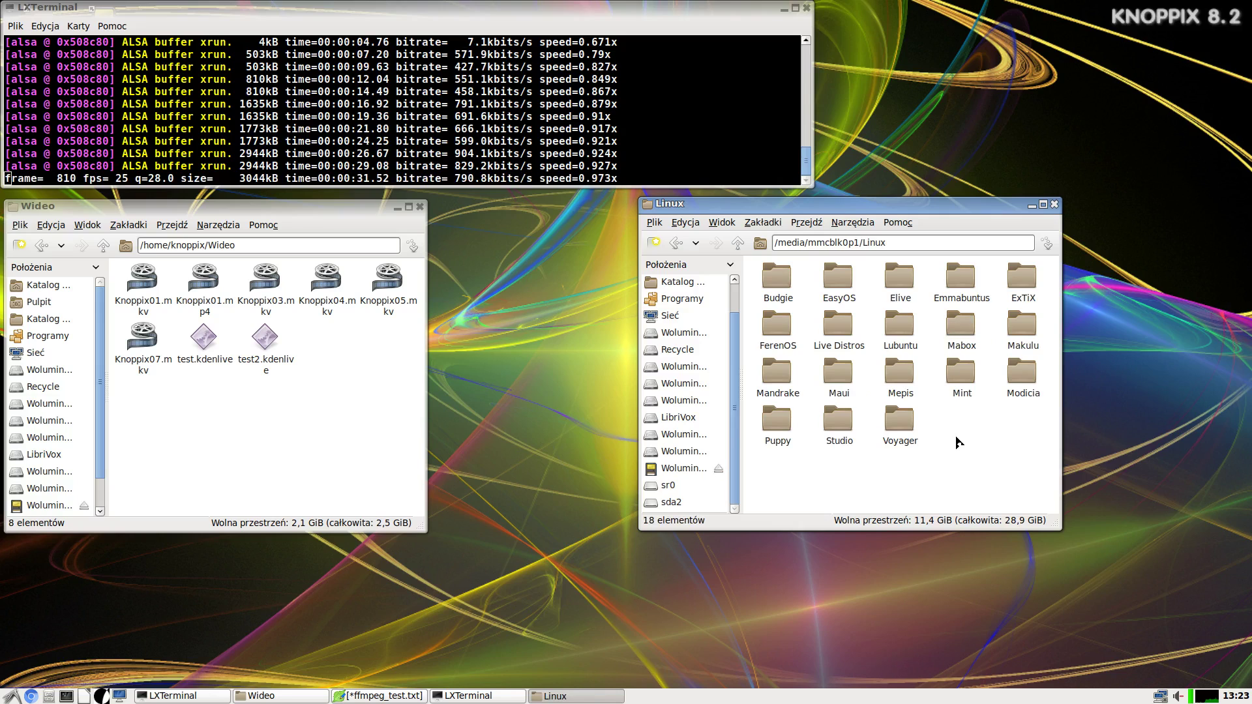
right_click(957, 442)
mouse_move(994, 446)
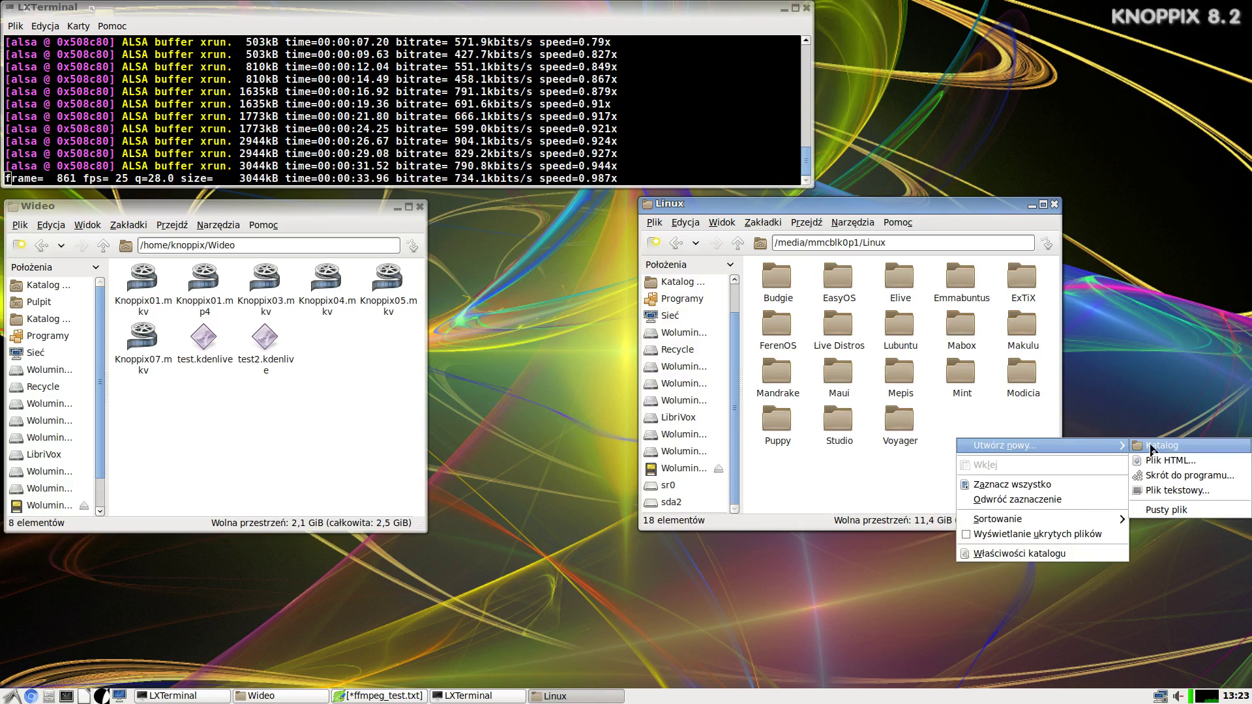
click(1175, 448)
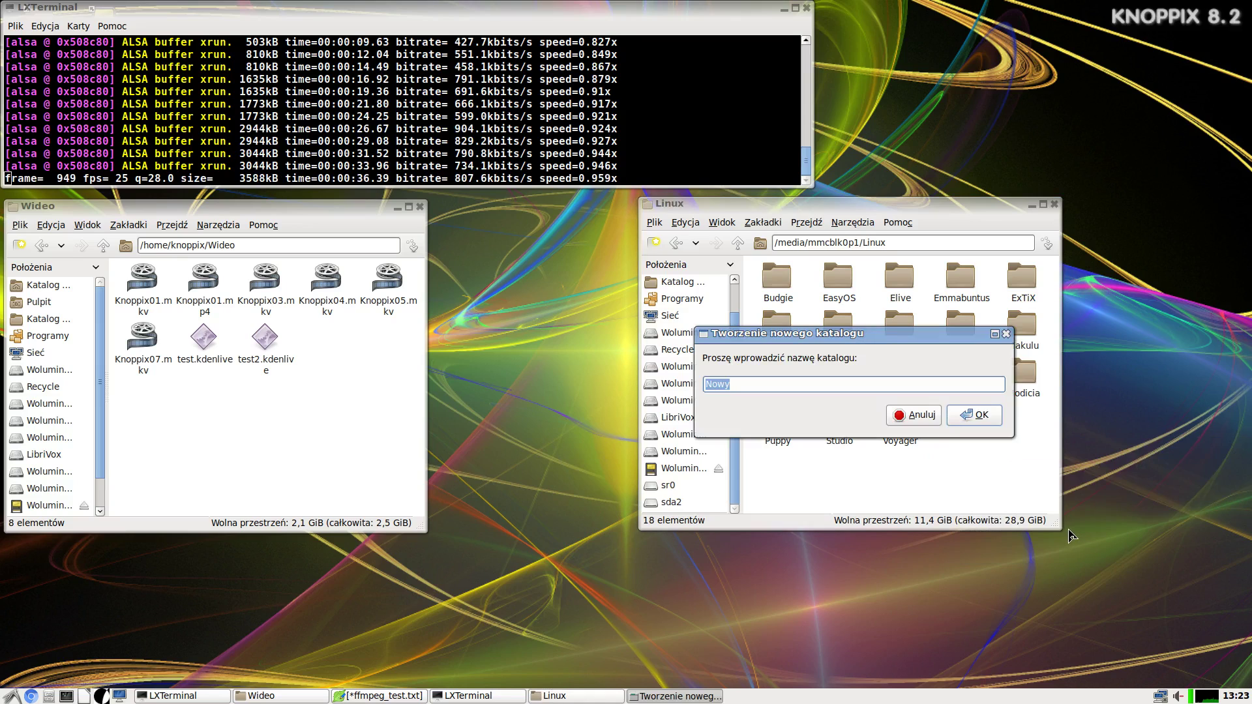
text(Knoppix)
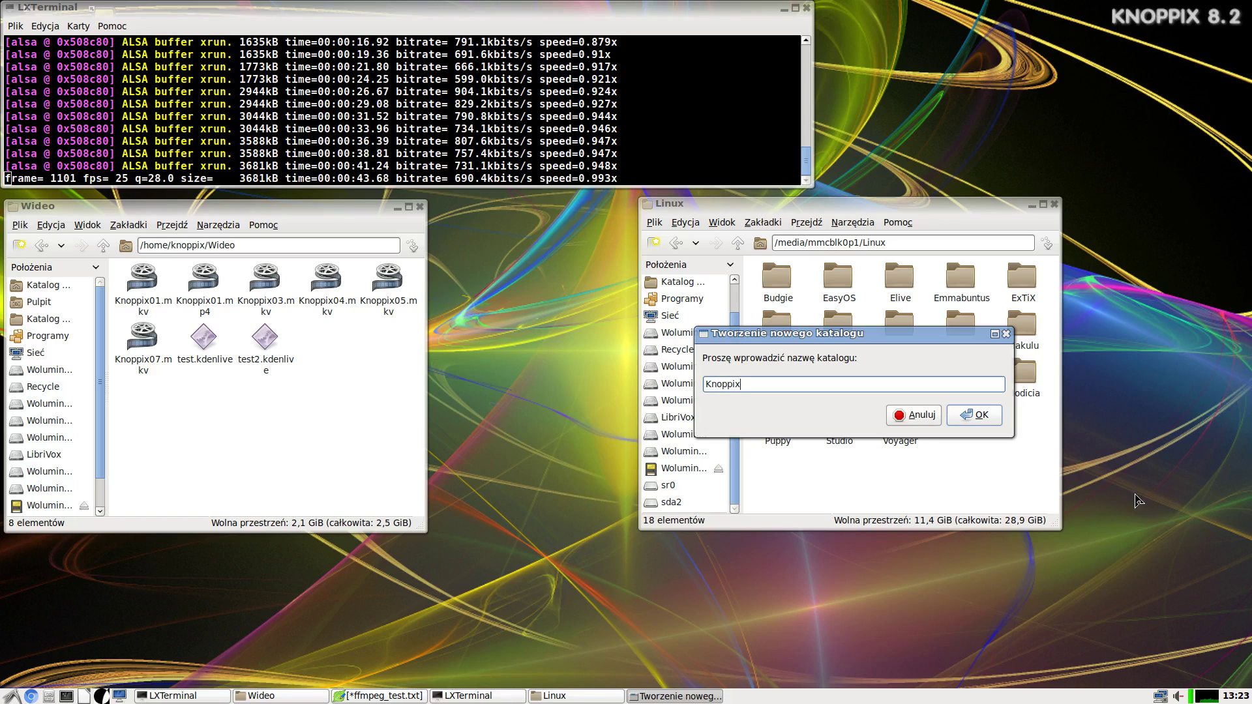
click(990, 420)
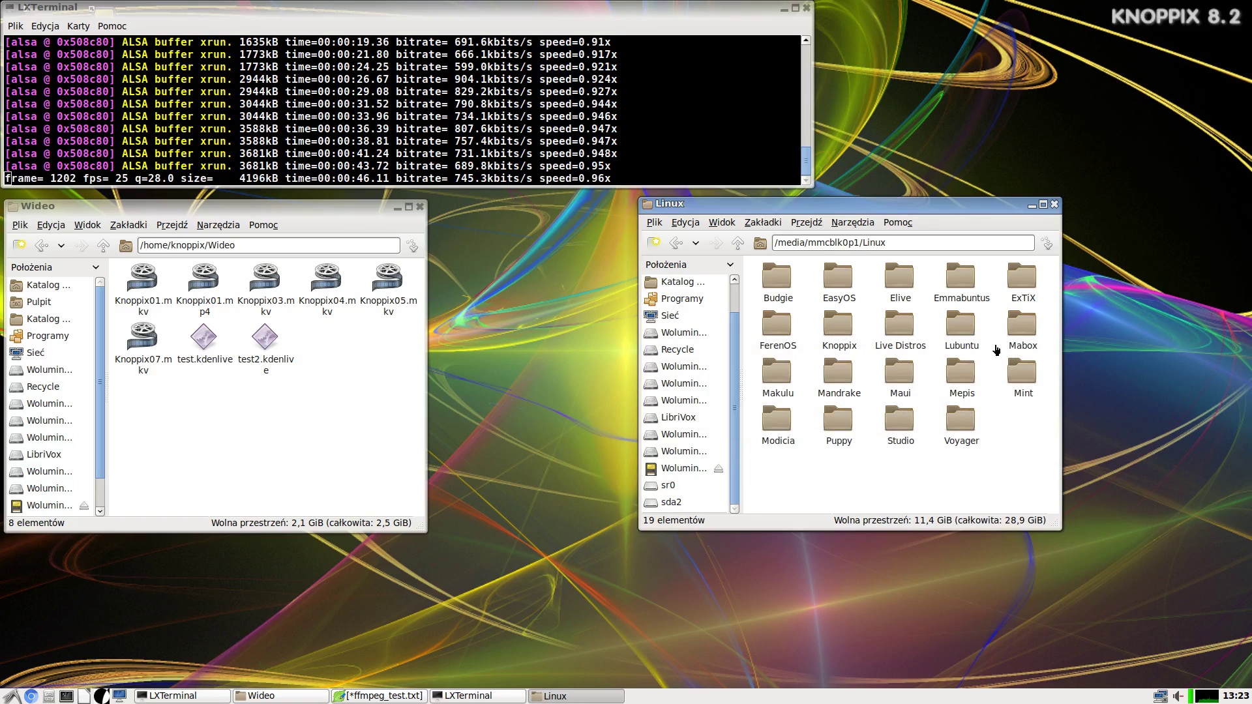
Copy LiveDistros20201104.ods from the Live Distros folder into the home Wideo folder
click(950, 324)
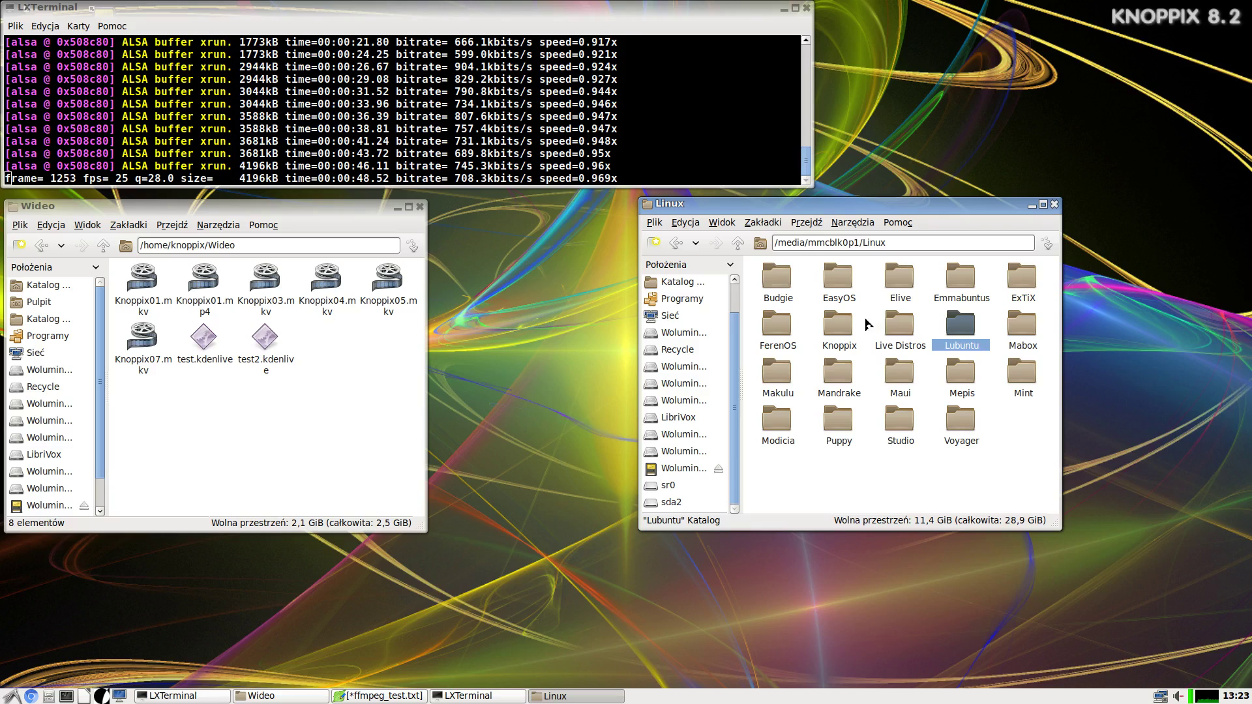
double_click(904, 324)
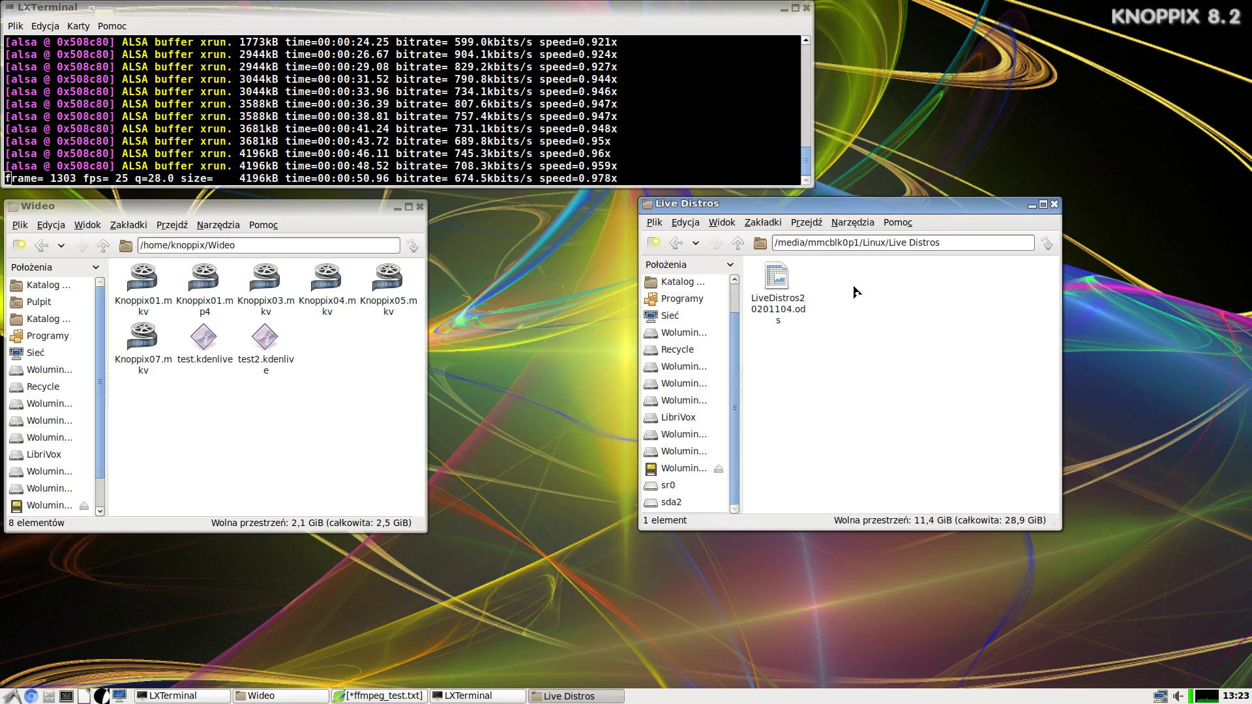
drag(761, 287, 315, 402)
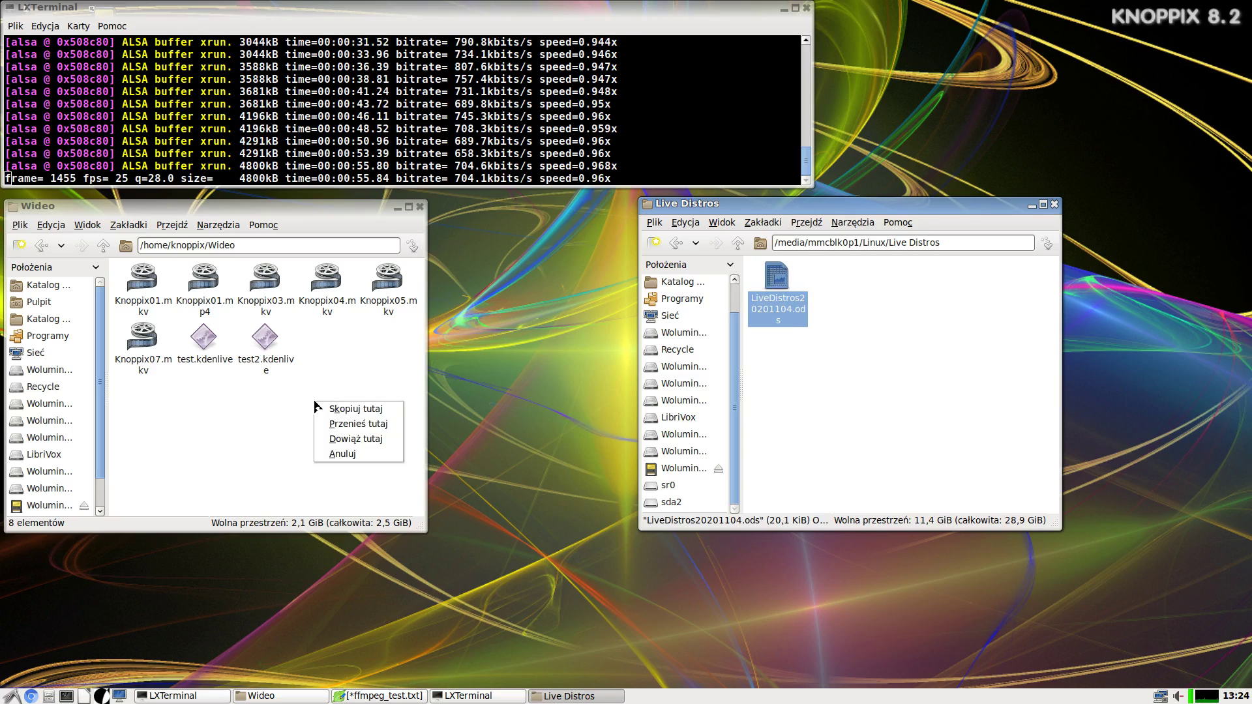
click(338, 410)
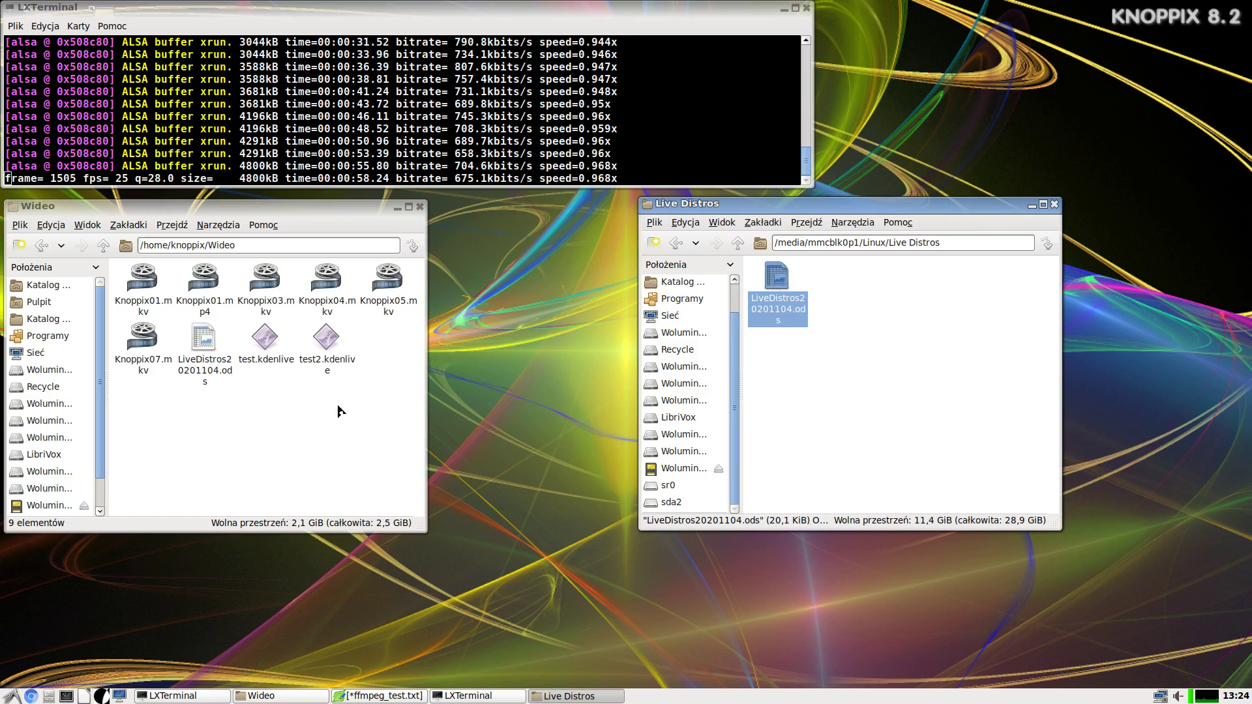
Minimize the recording terminal and the Live Distros window, and look through the neighbouring virtual desktops before returning to the Wideo folder's desktop
click(784, 8)
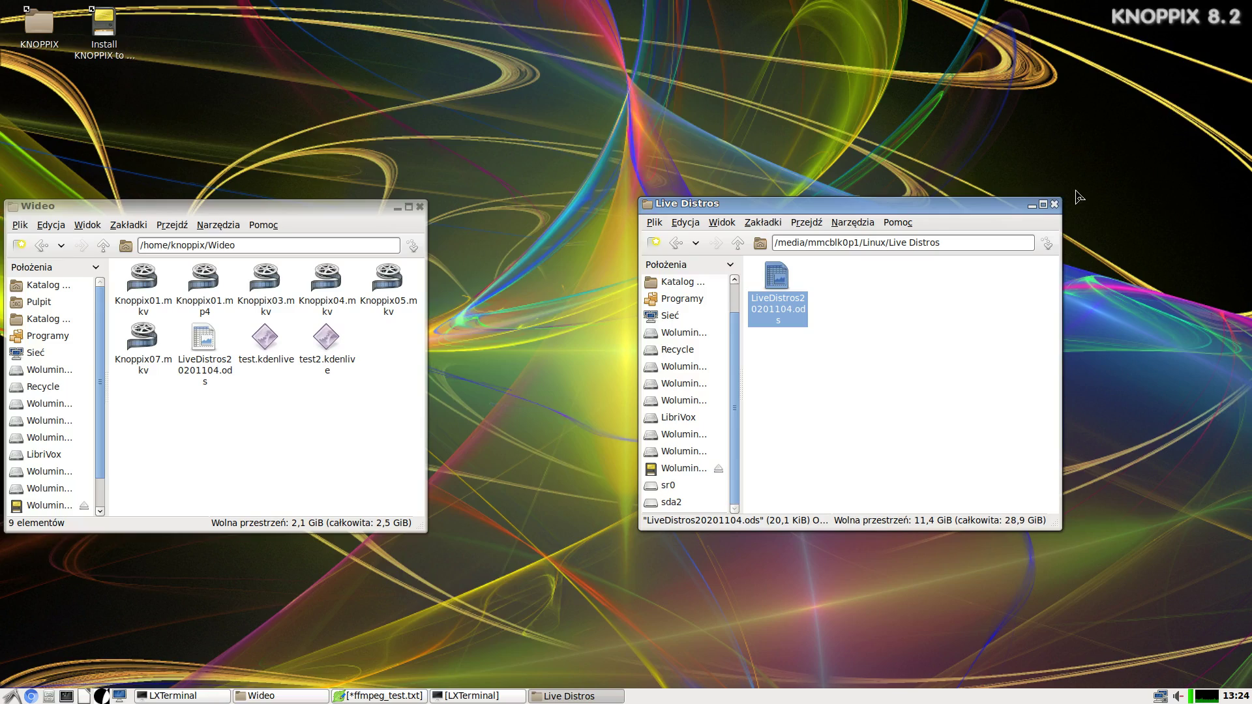
click(1031, 207)
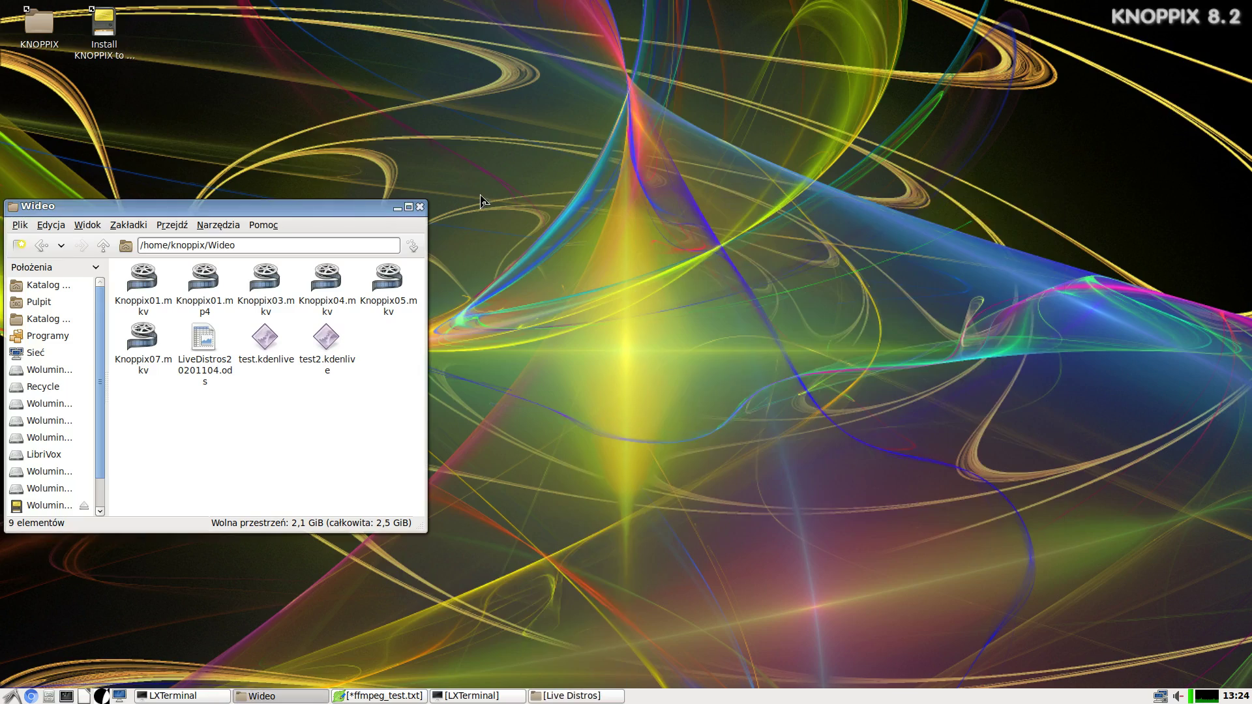
key(ctrl+alt+Right)
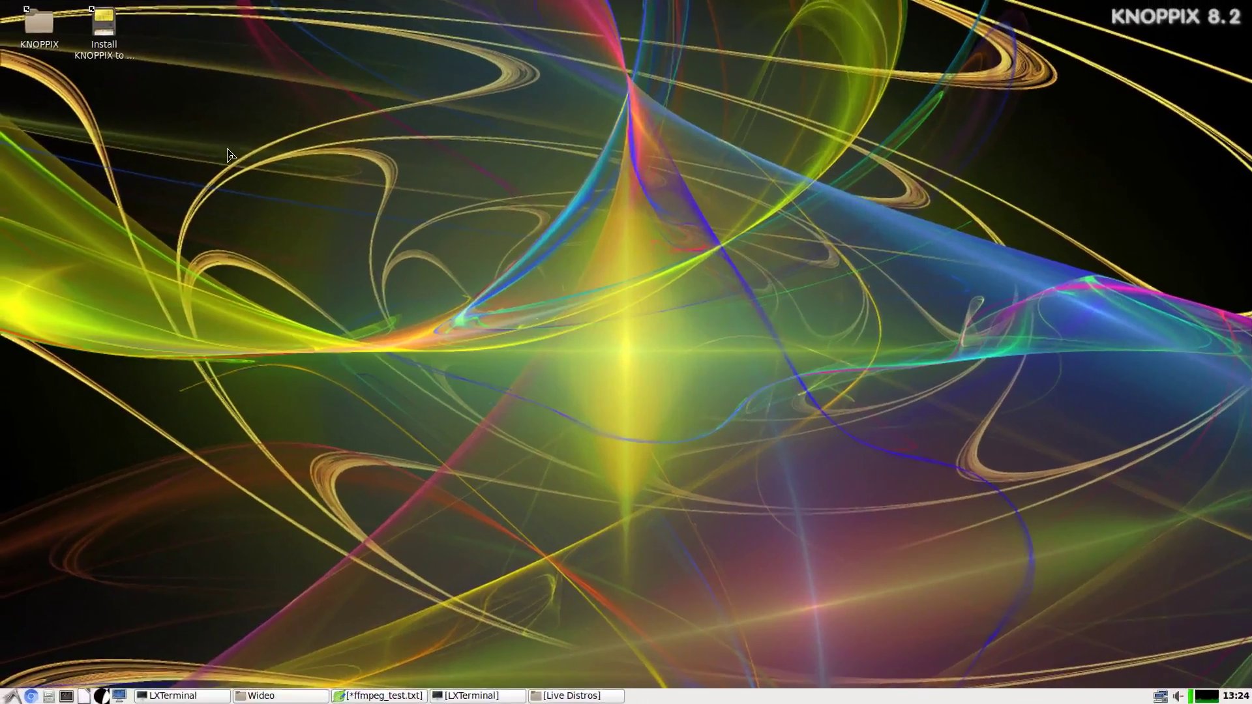
key(ctrl+alt+Left)
key(ctrl+alt+Left)
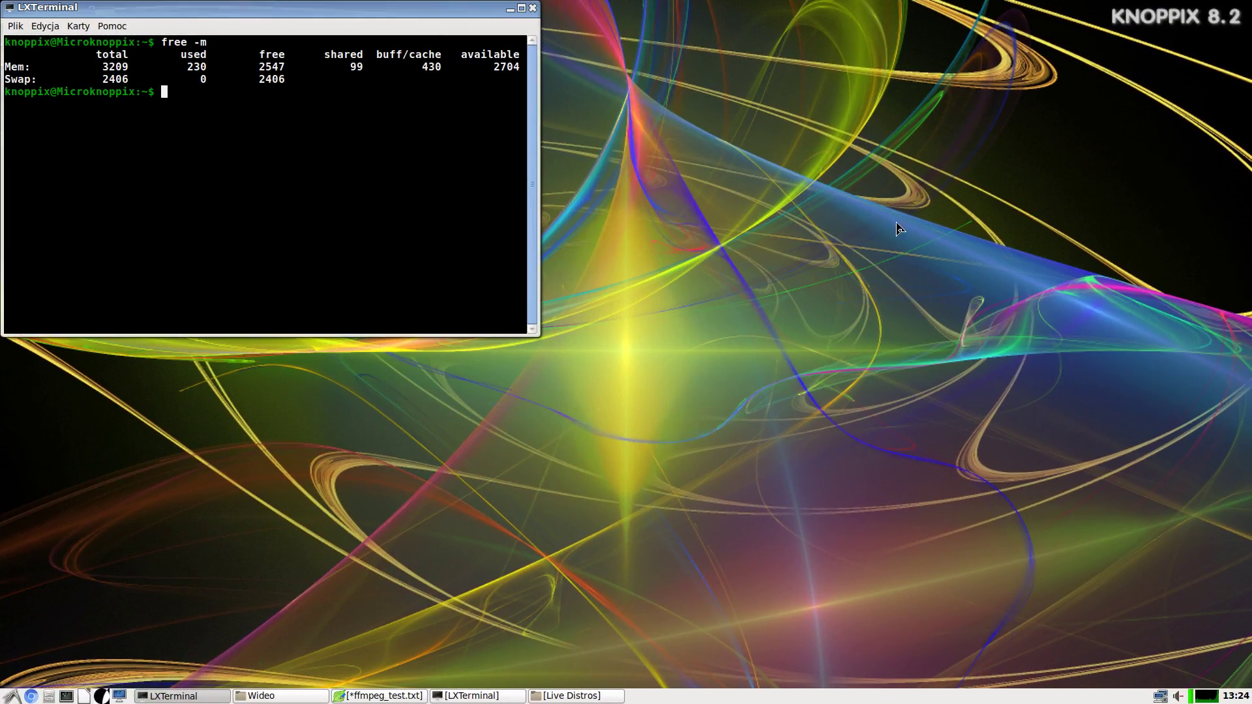
key(ctrl+alt+Right)
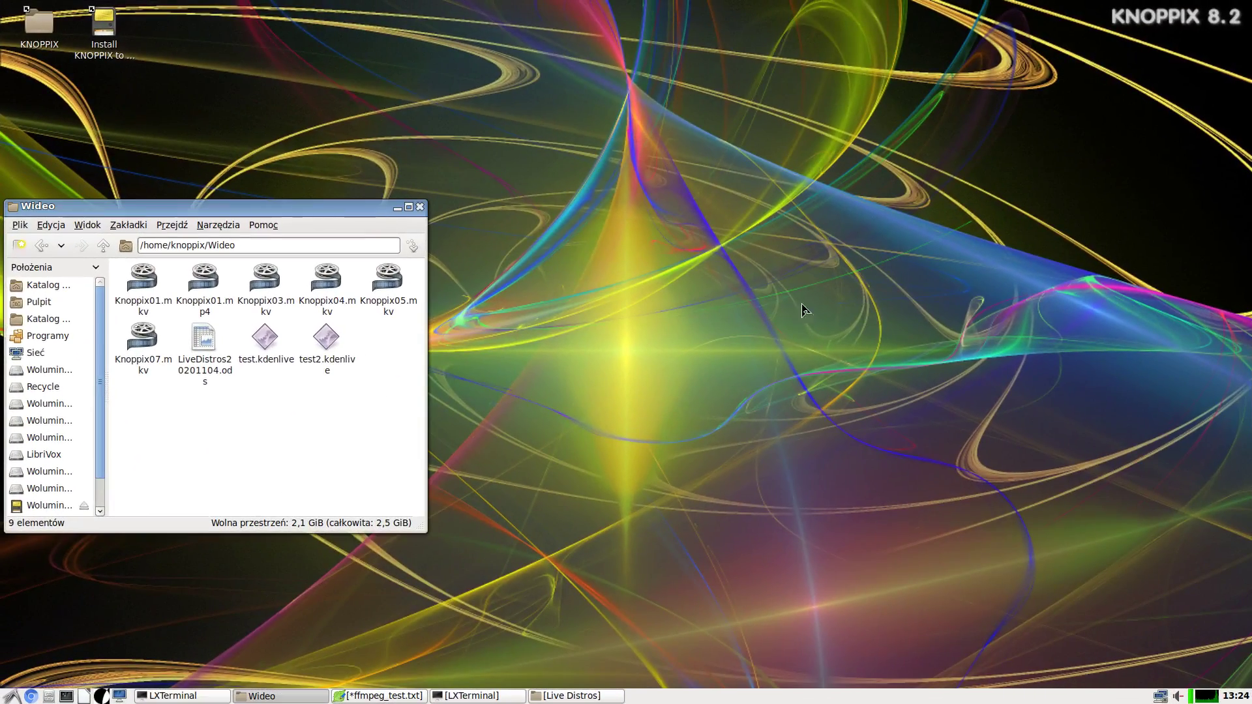
Move the Wideo folder window to the upper middle of the desktop and open LiveDistros20201104.ods
drag(271, 210, 605, 27)
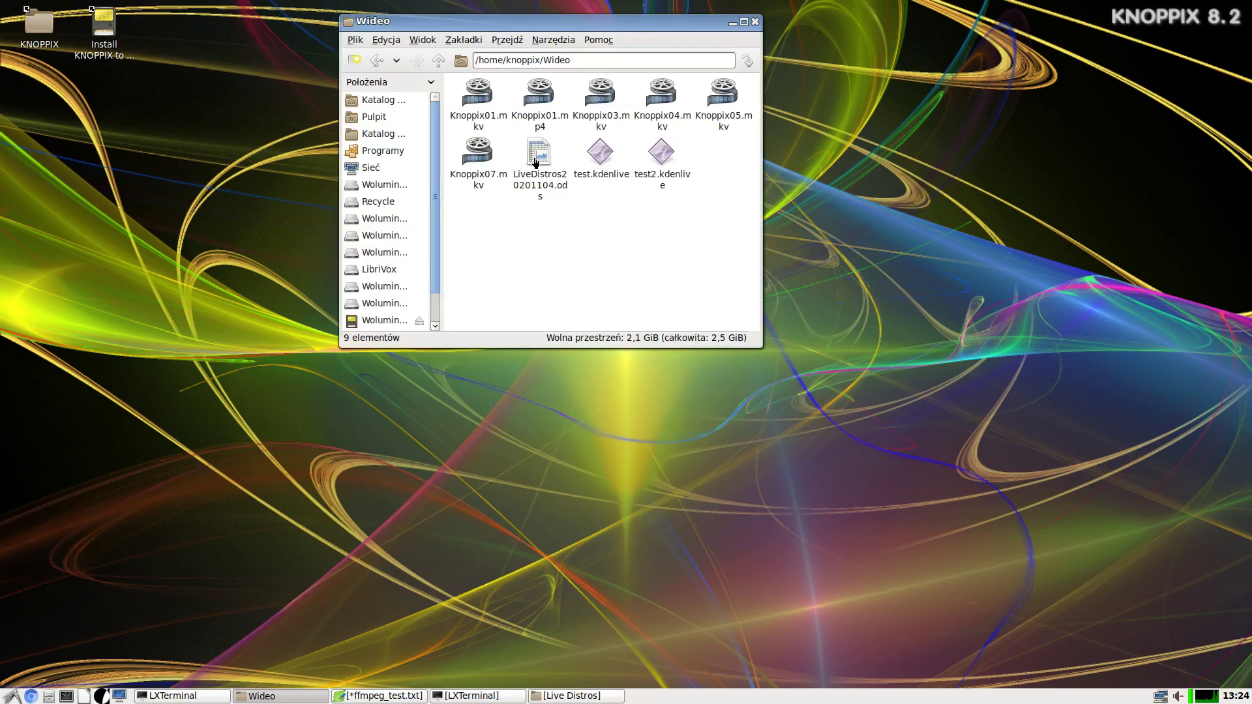
click(535, 160)
double_click(537, 160)
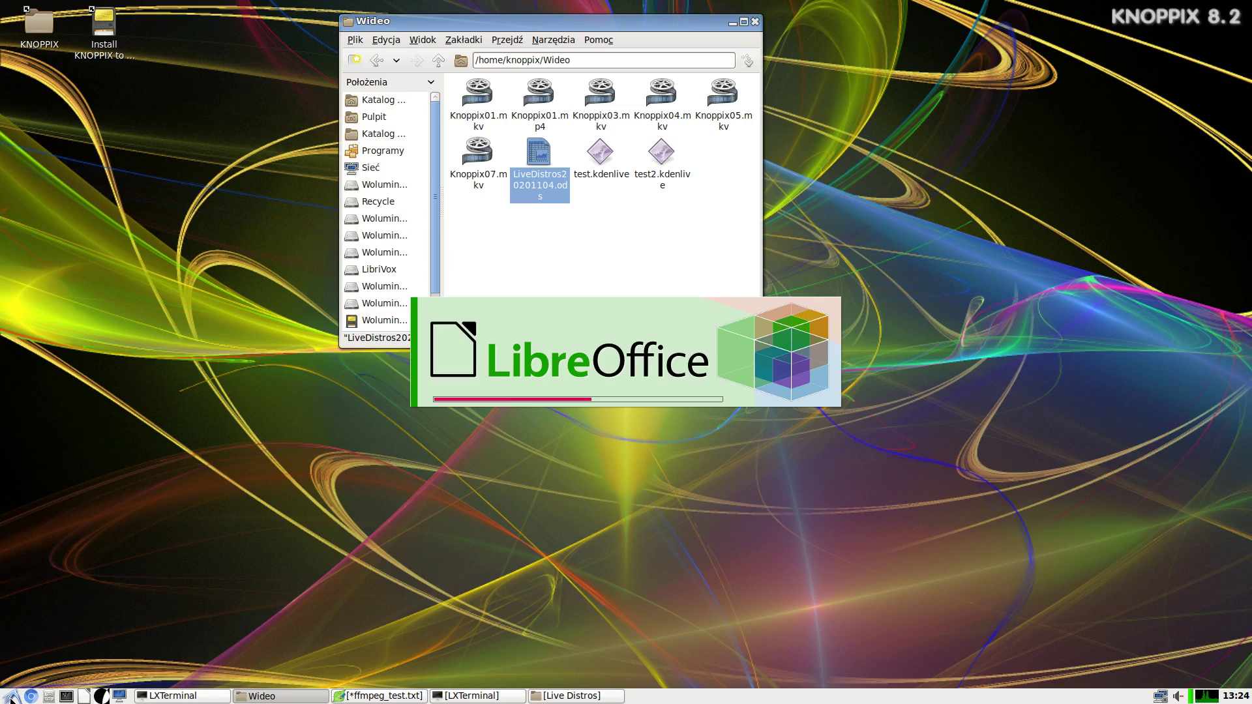
Look through the installed applications by category, including Nauka, Grafika, Akcesoria and Dźwięk i wideo
click(12, 699)
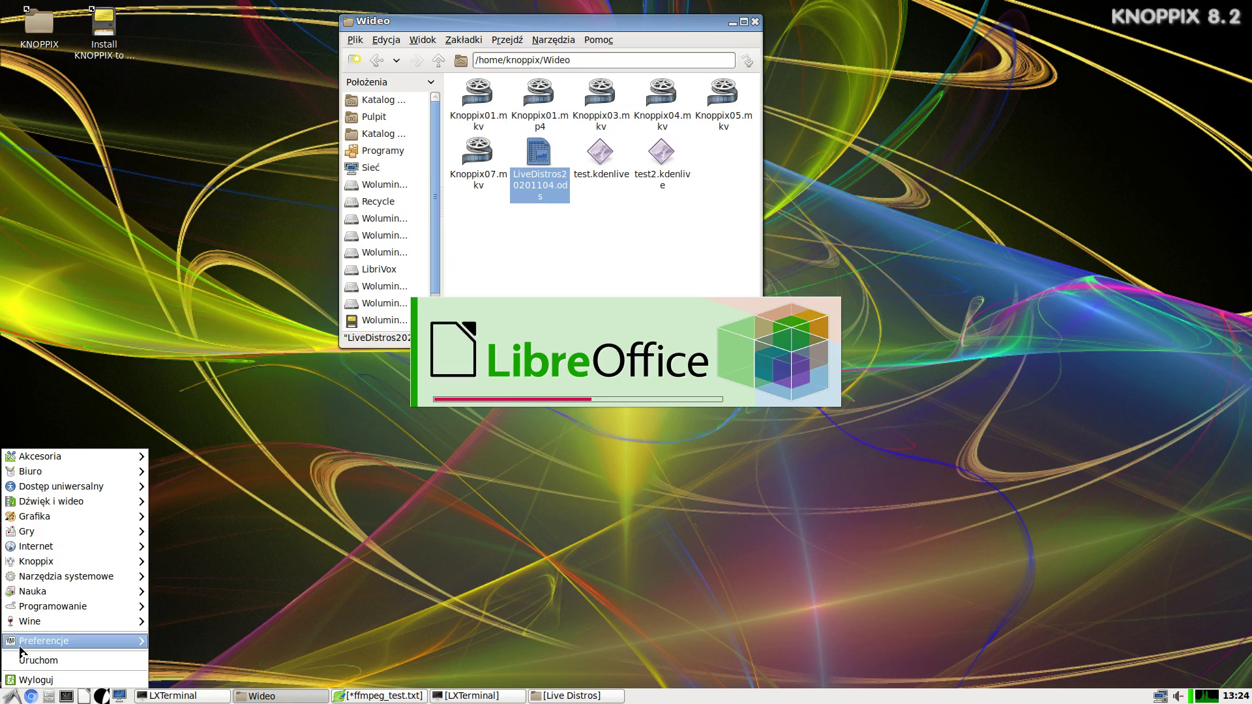
mouse_move(24, 637)
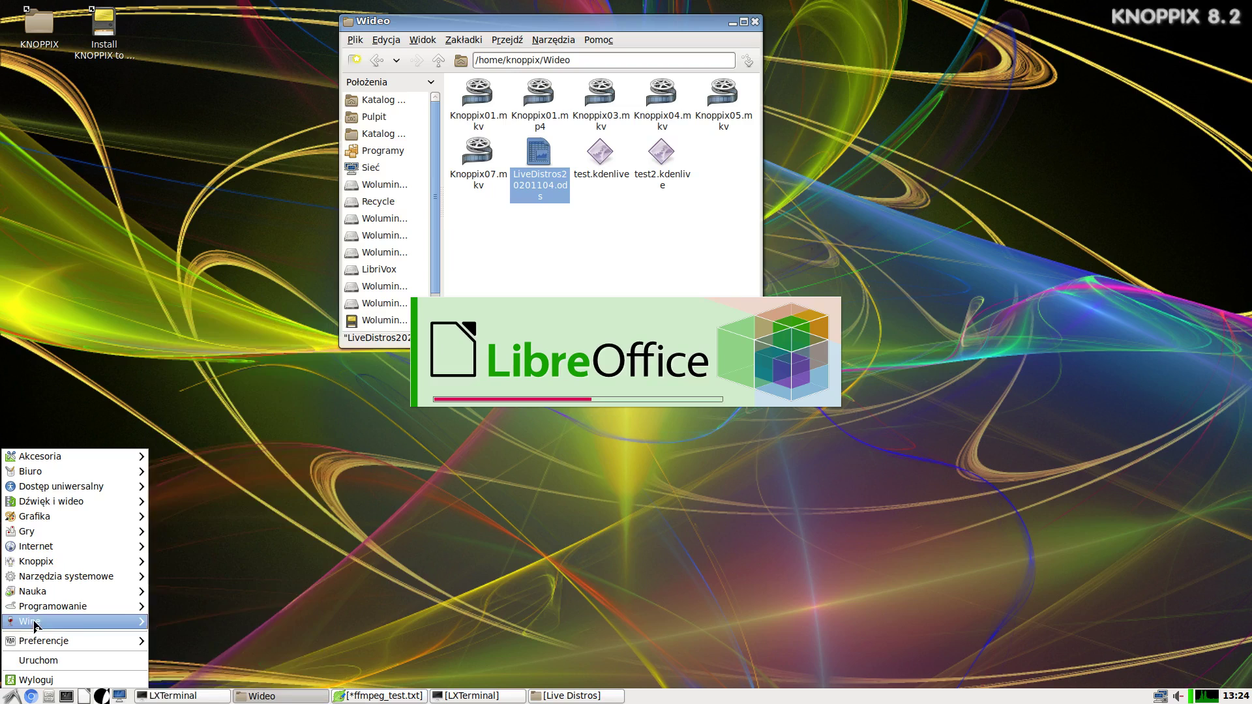
mouse_move(34, 609)
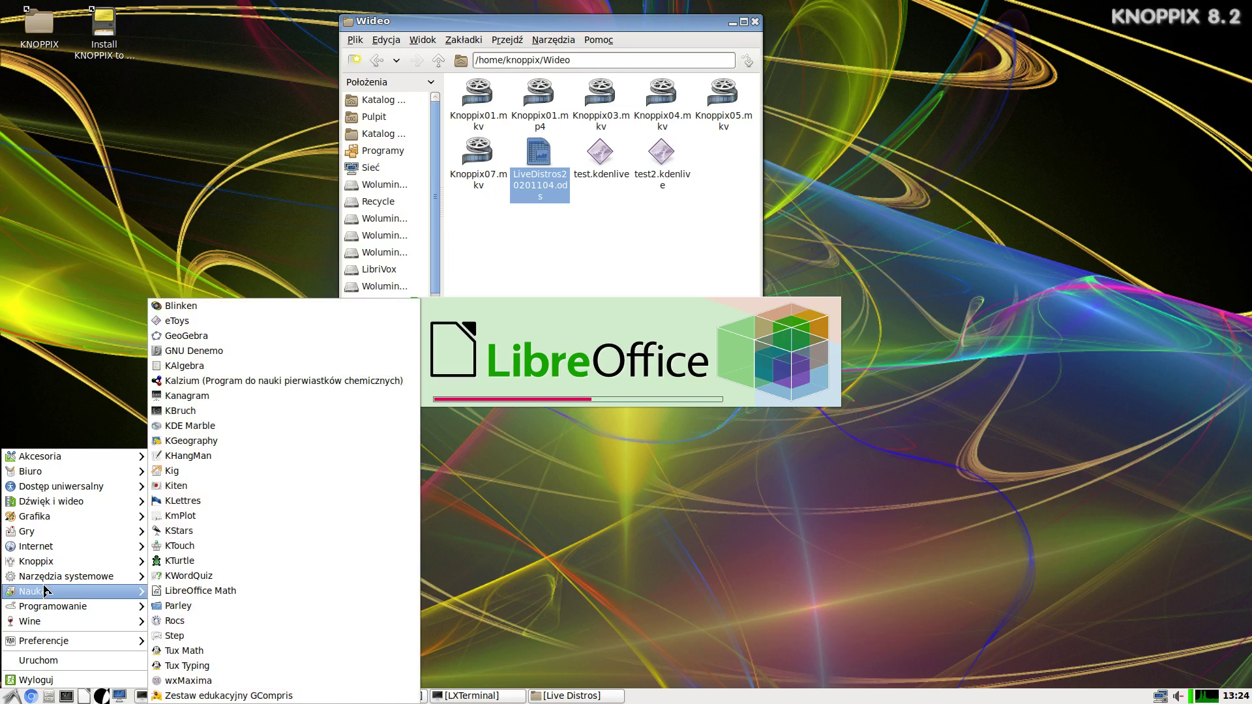
mouse_move(72, 575)
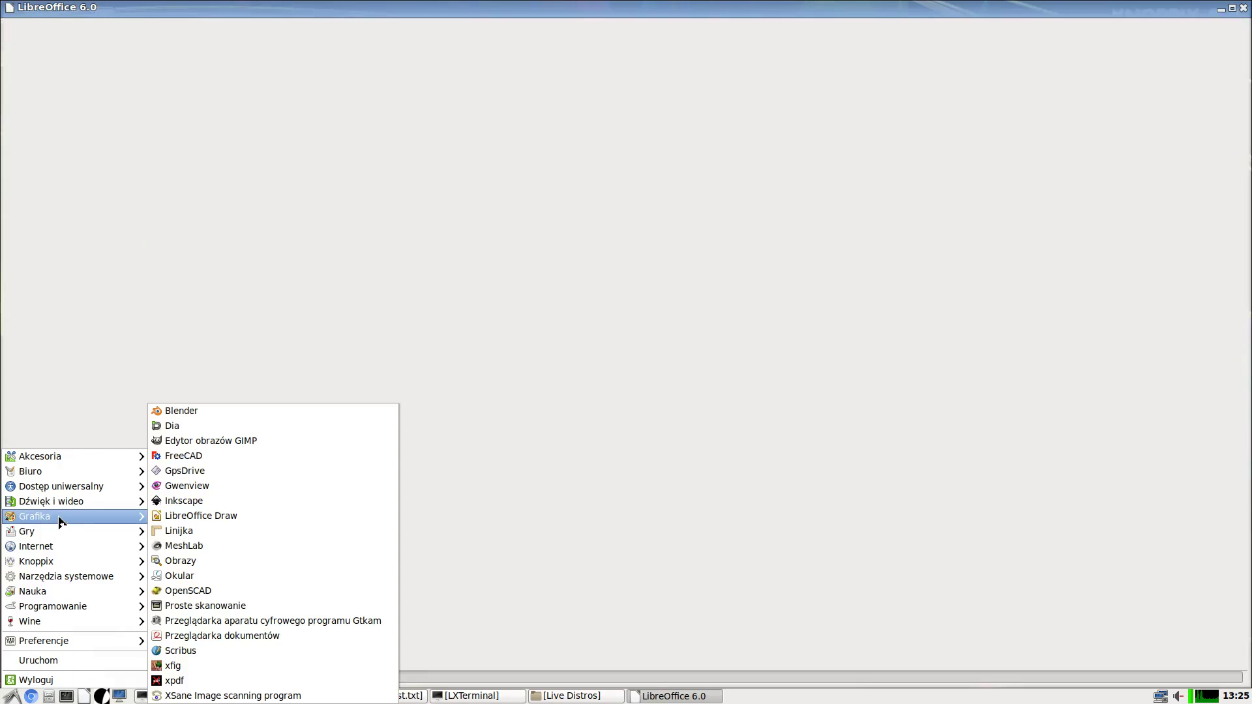
mouse_move(59, 506)
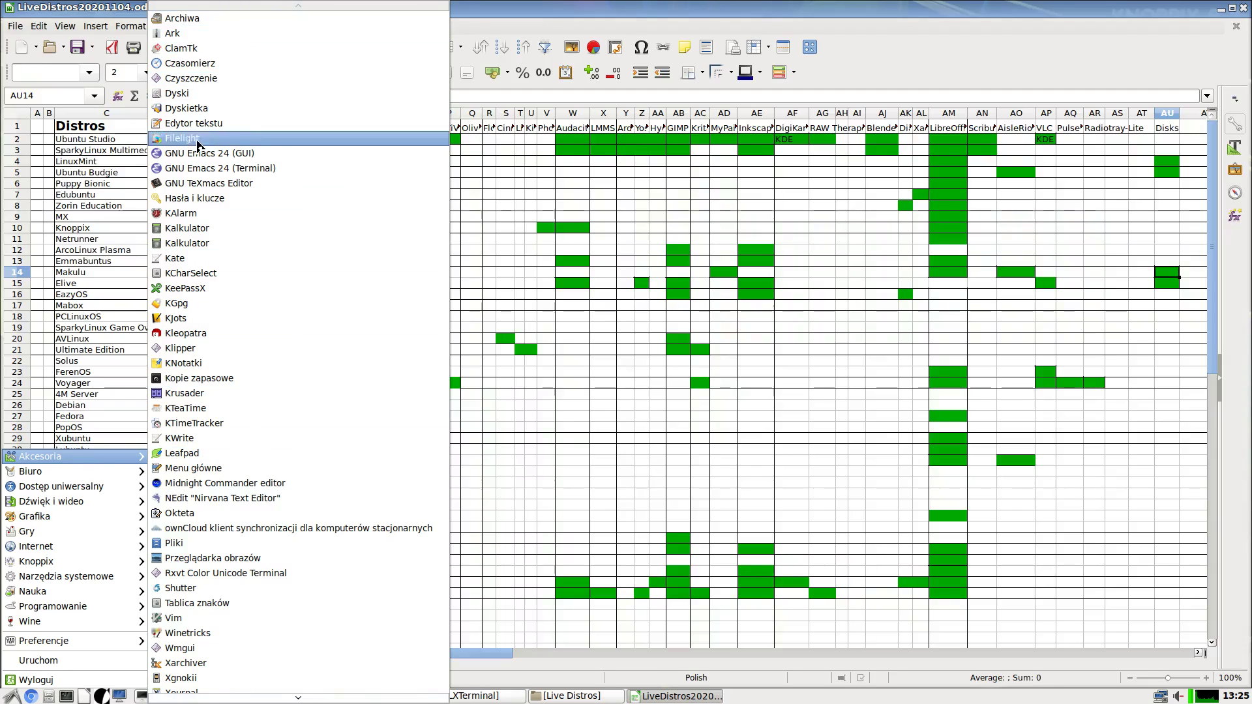
mouse_move(114, 520)
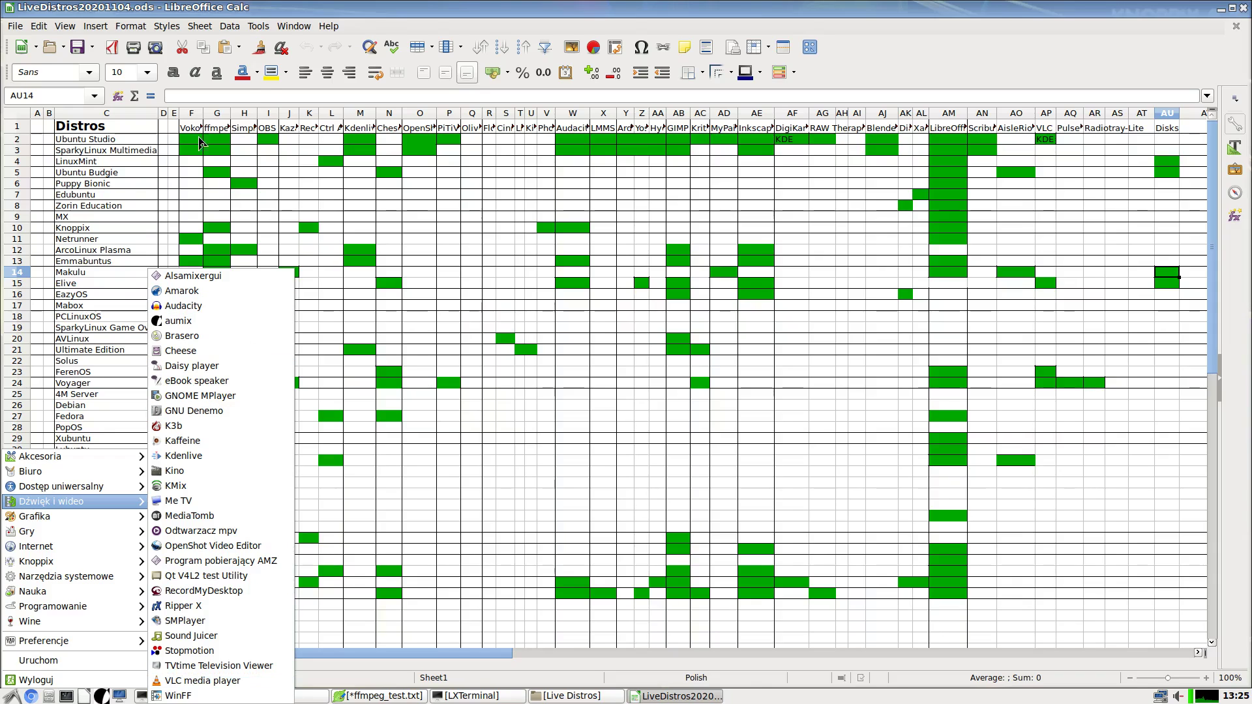
click(303, 10)
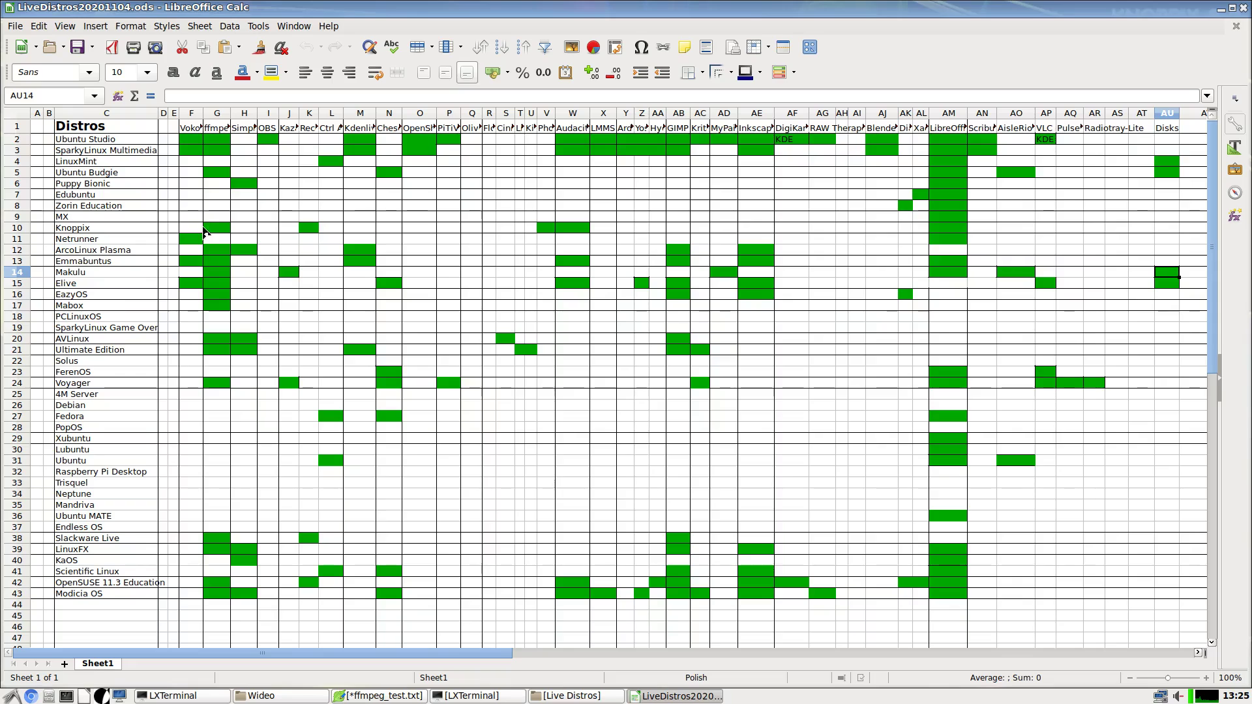
Check the Knoppix row's cells G10, K10 and M10 against the installed Dźwięk i wideo applications
click(215, 231)
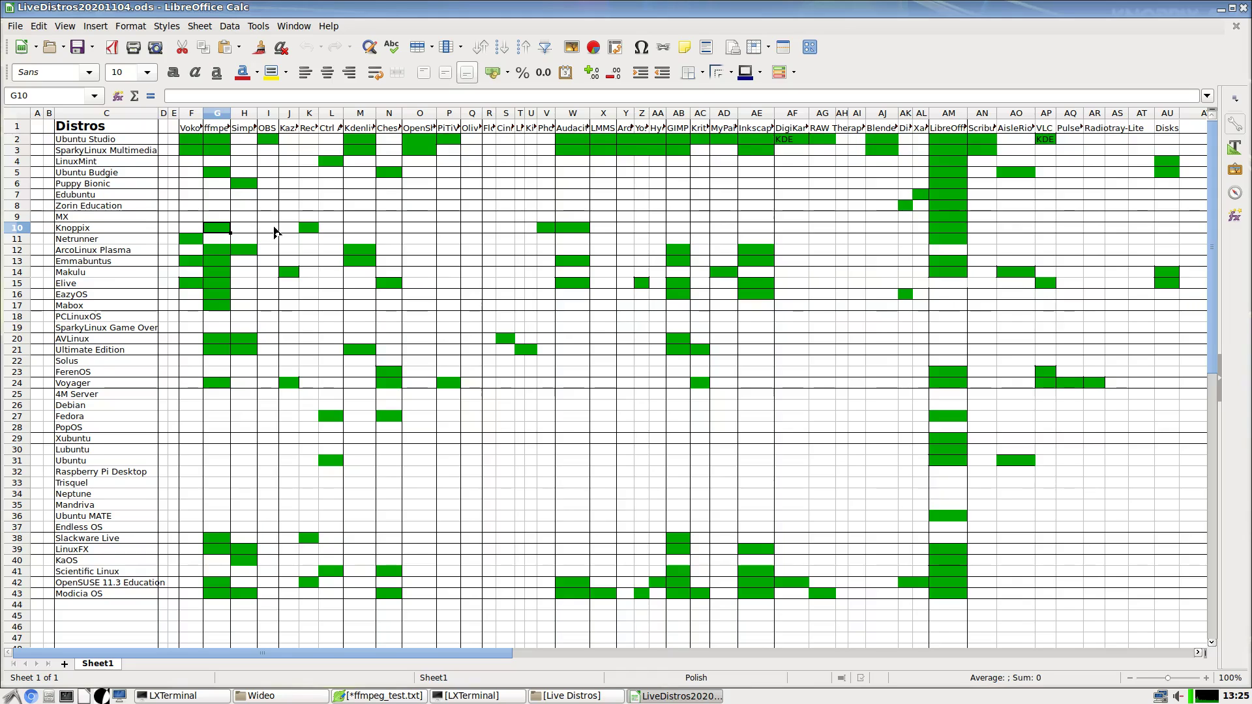
click(308, 232)
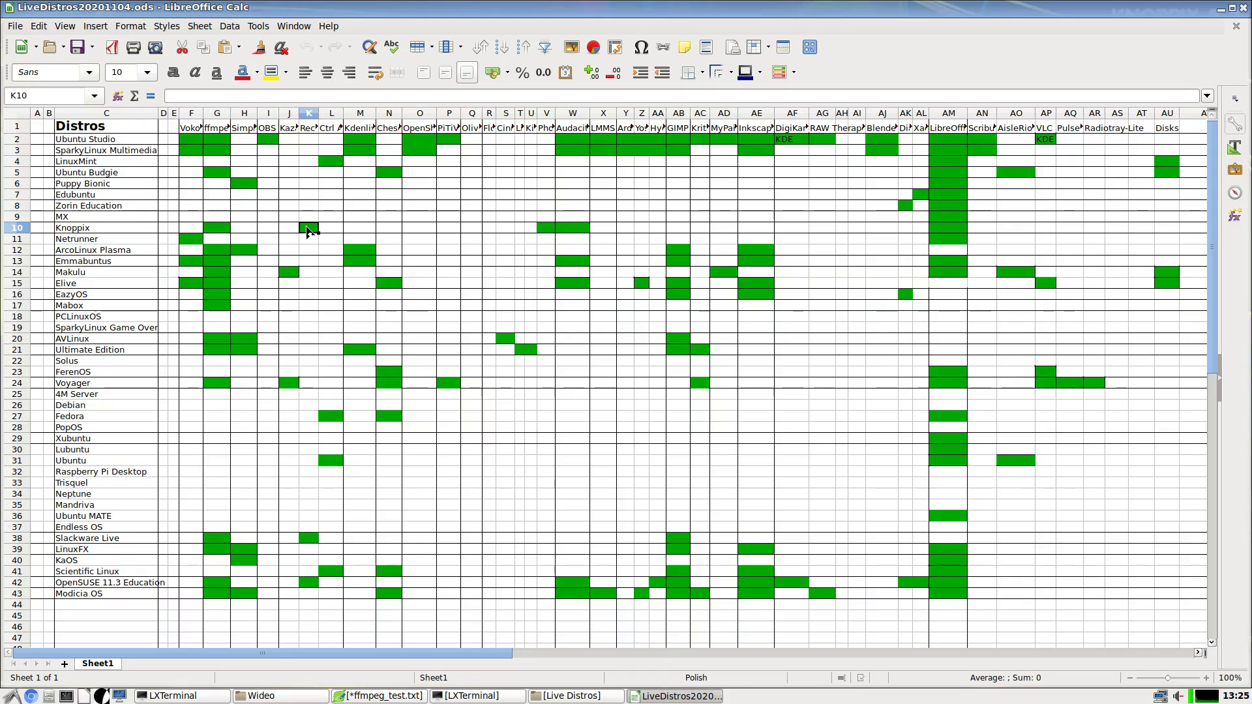
click(362, 234)
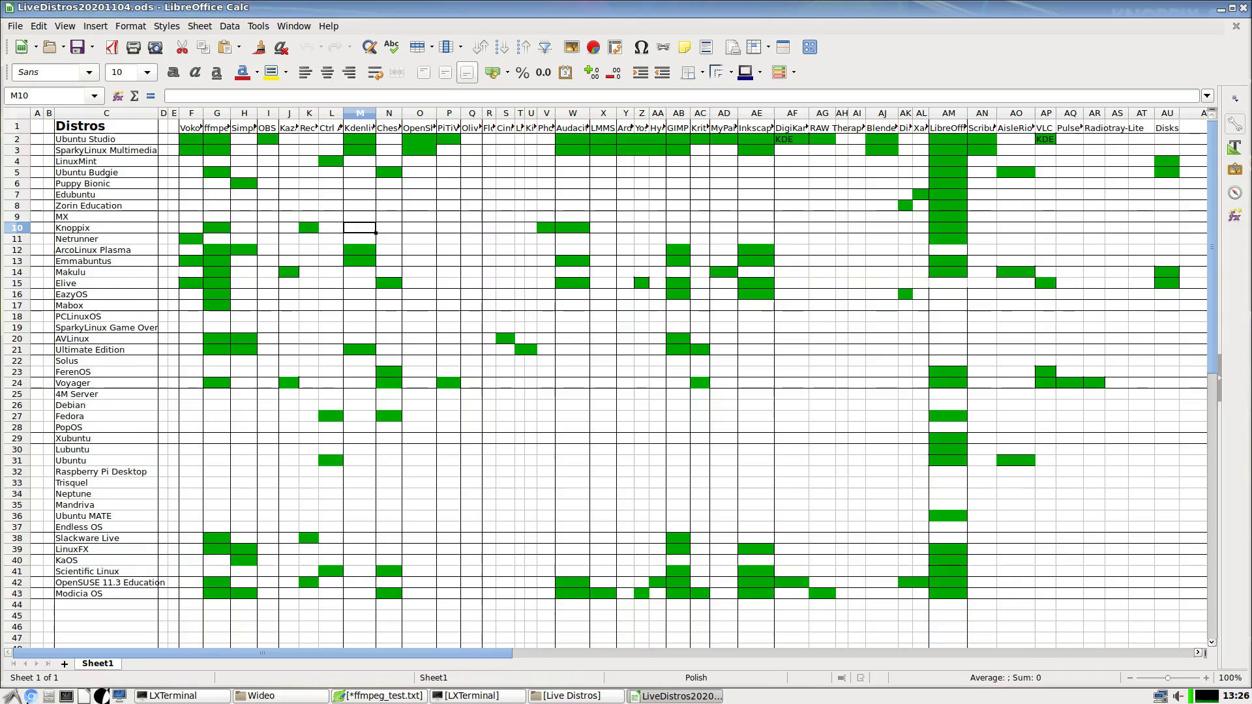
click(13, 696)
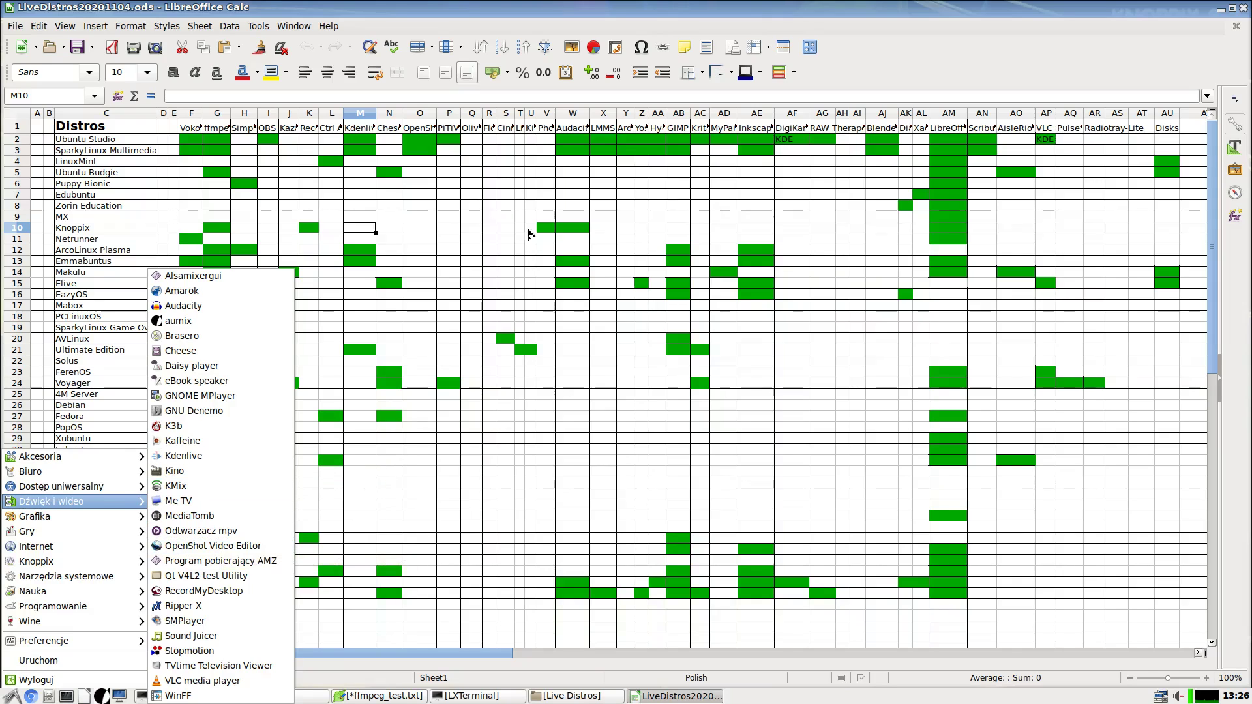
click(514, 16)
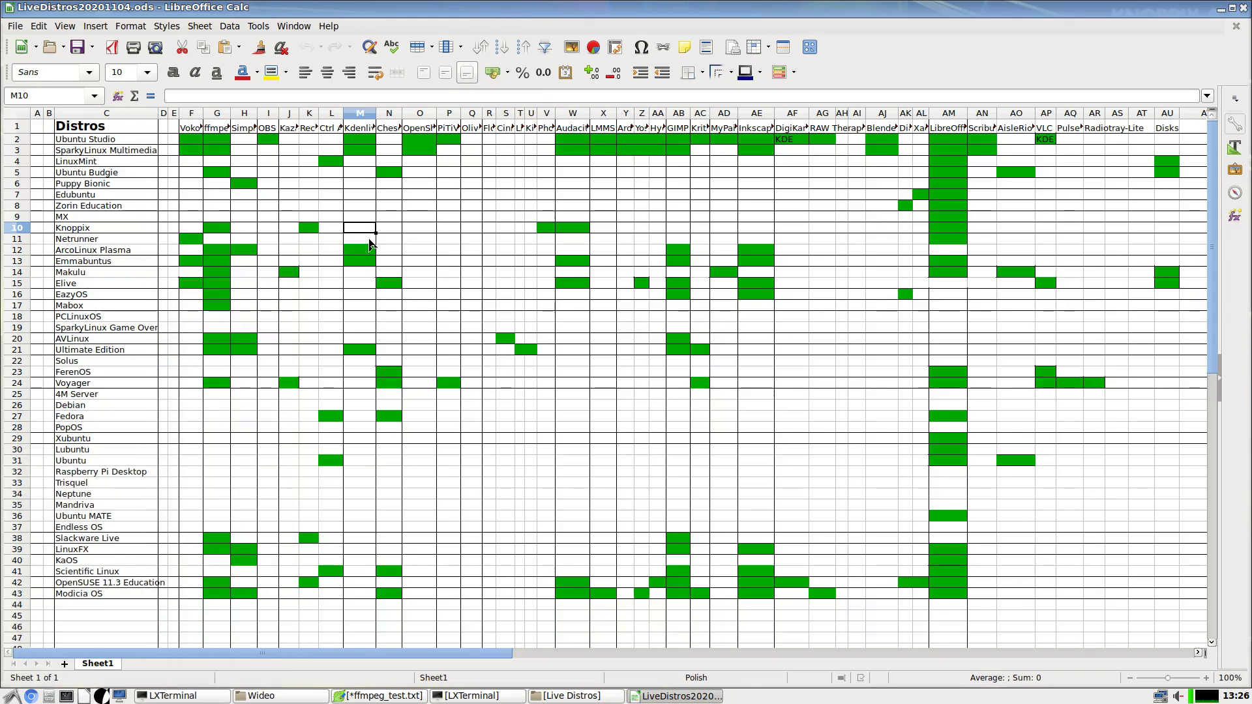
Mark Kdenlive as available for Knoppix by copying the green cell K10 into M10
right_click(308, 228)
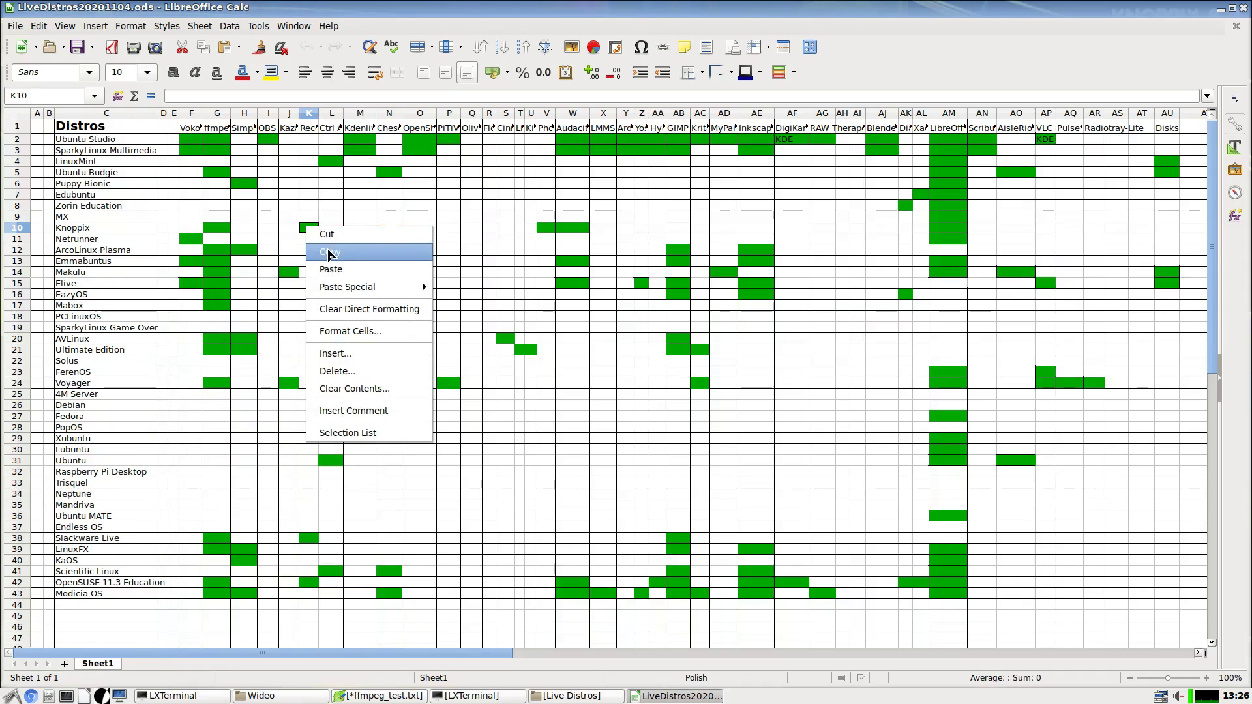
click(328, 251)
click(359, 233)
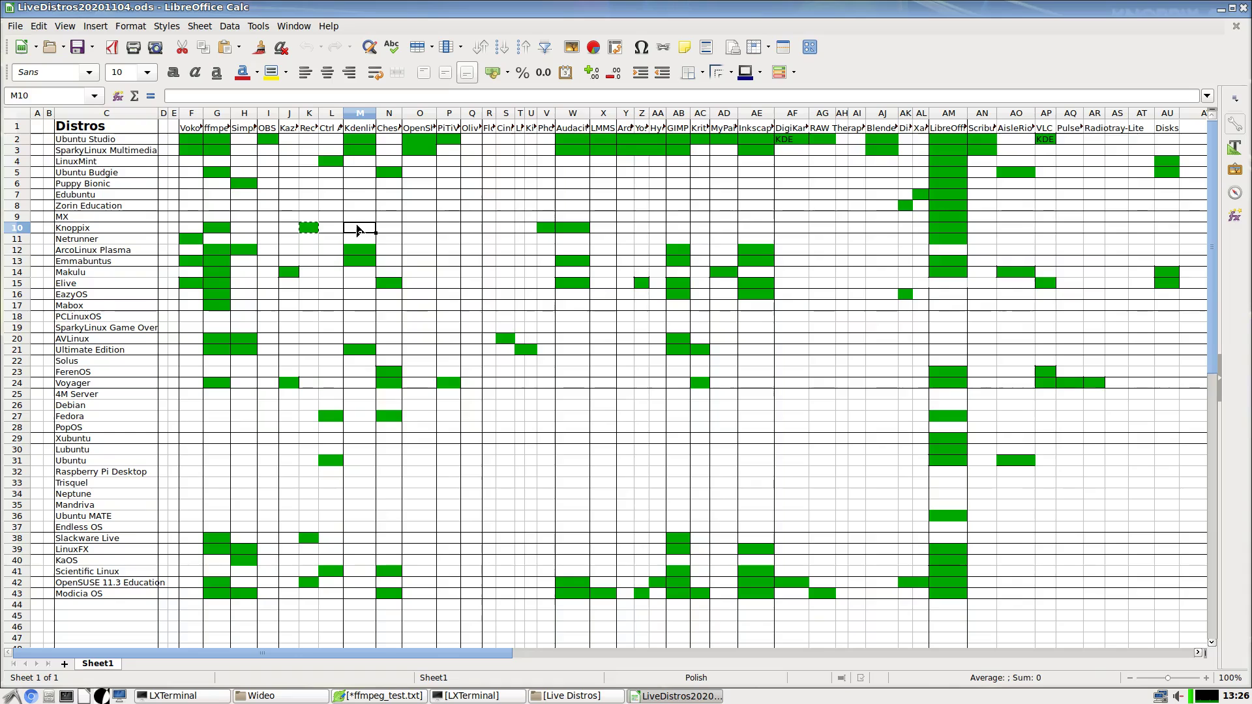
right_click(359, 233)
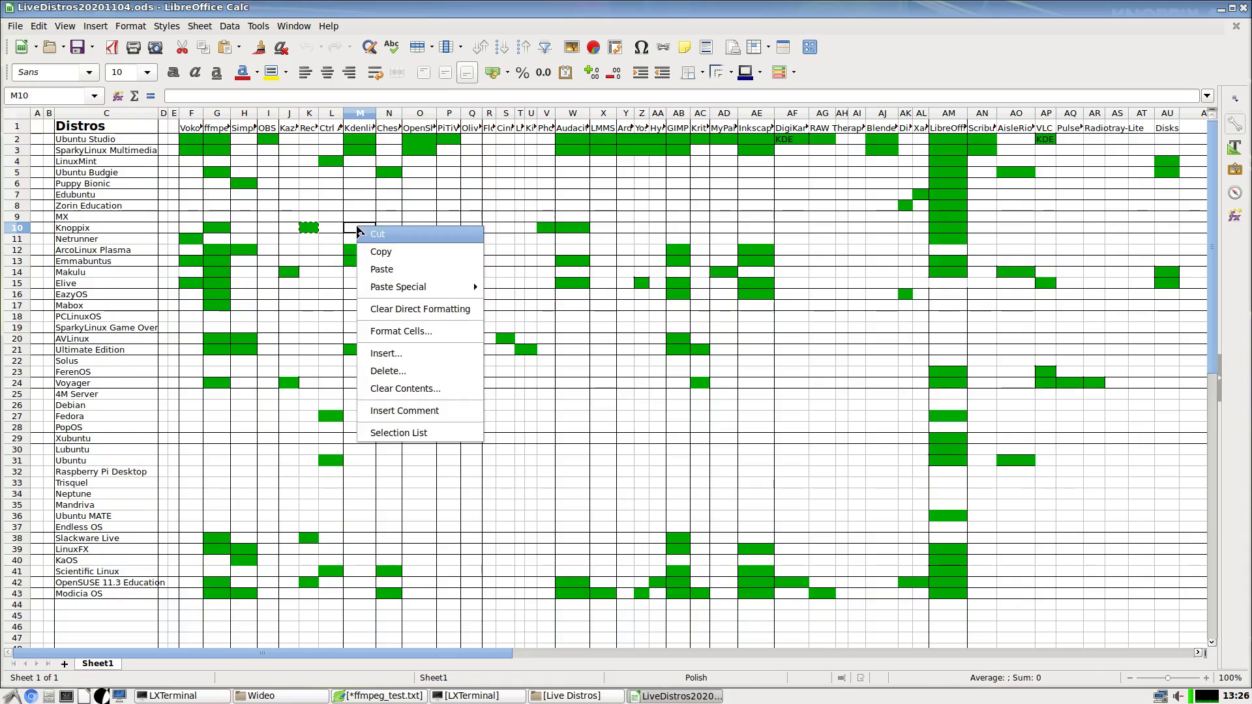
click(405, 269)
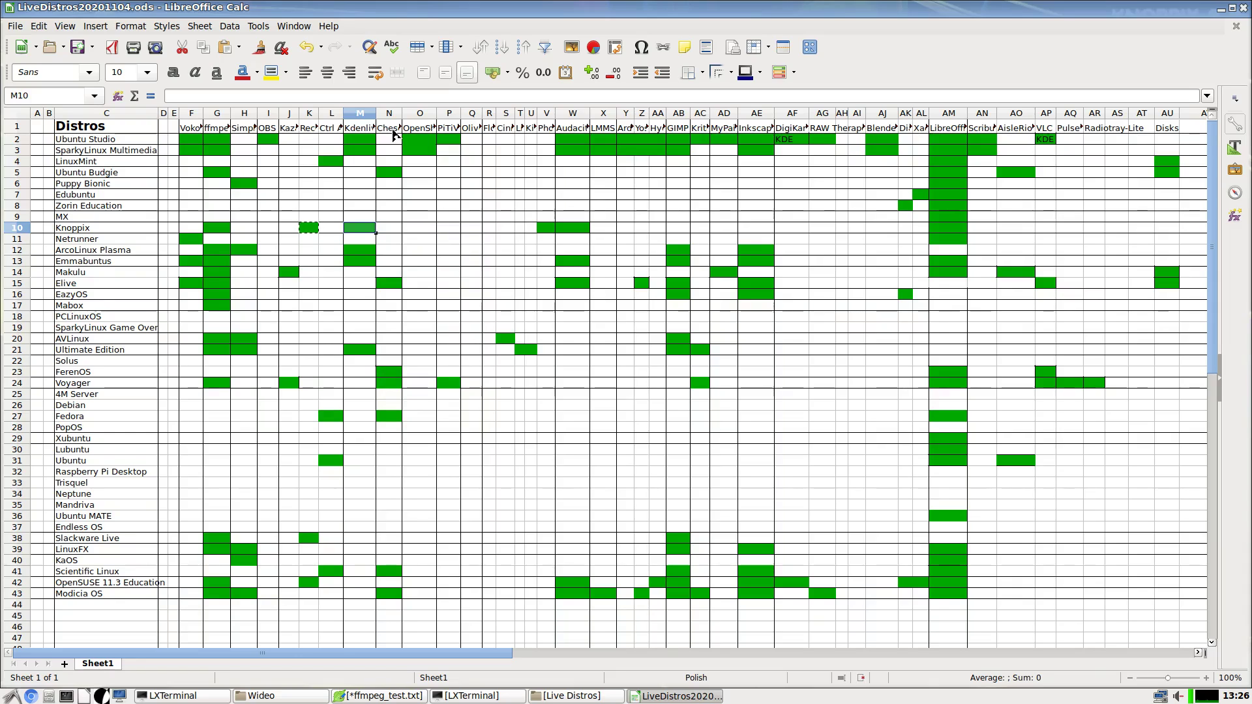
Check the installed Dźwięk i wideo applications and mark Cheese as available for Knoppix by pasting the copied green cell into N10
click(13, 696)
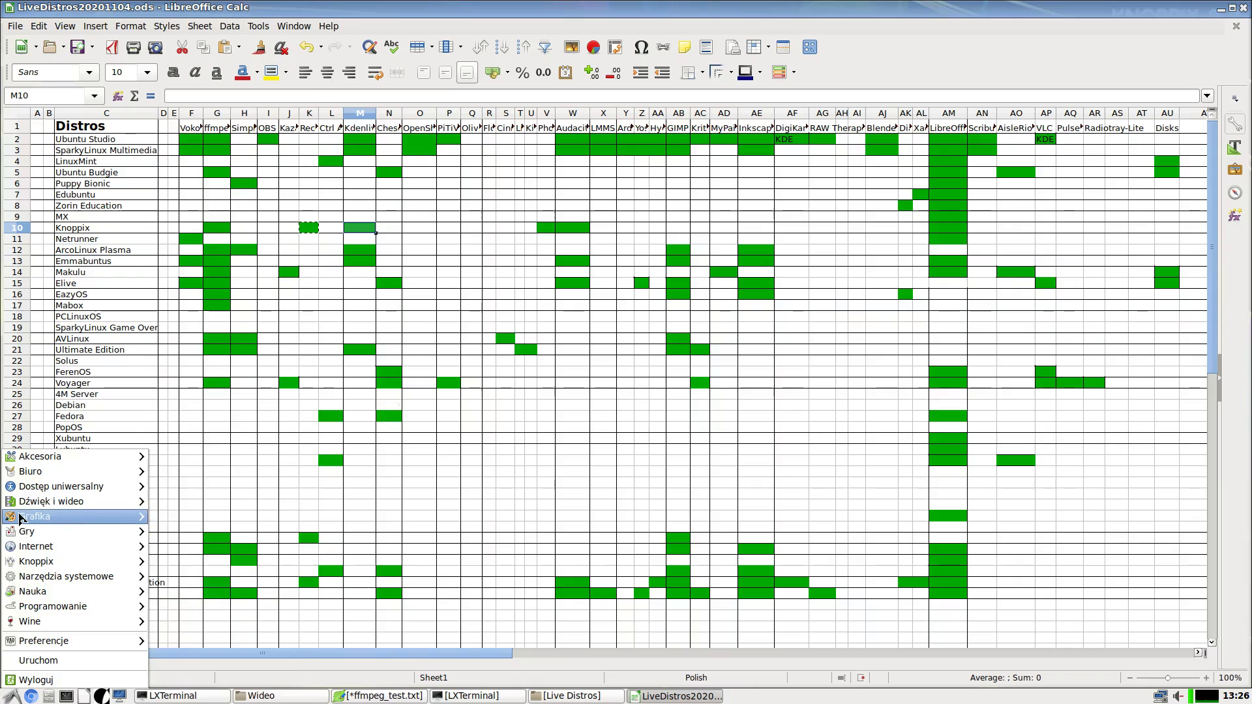
mouse_move(26, 503)
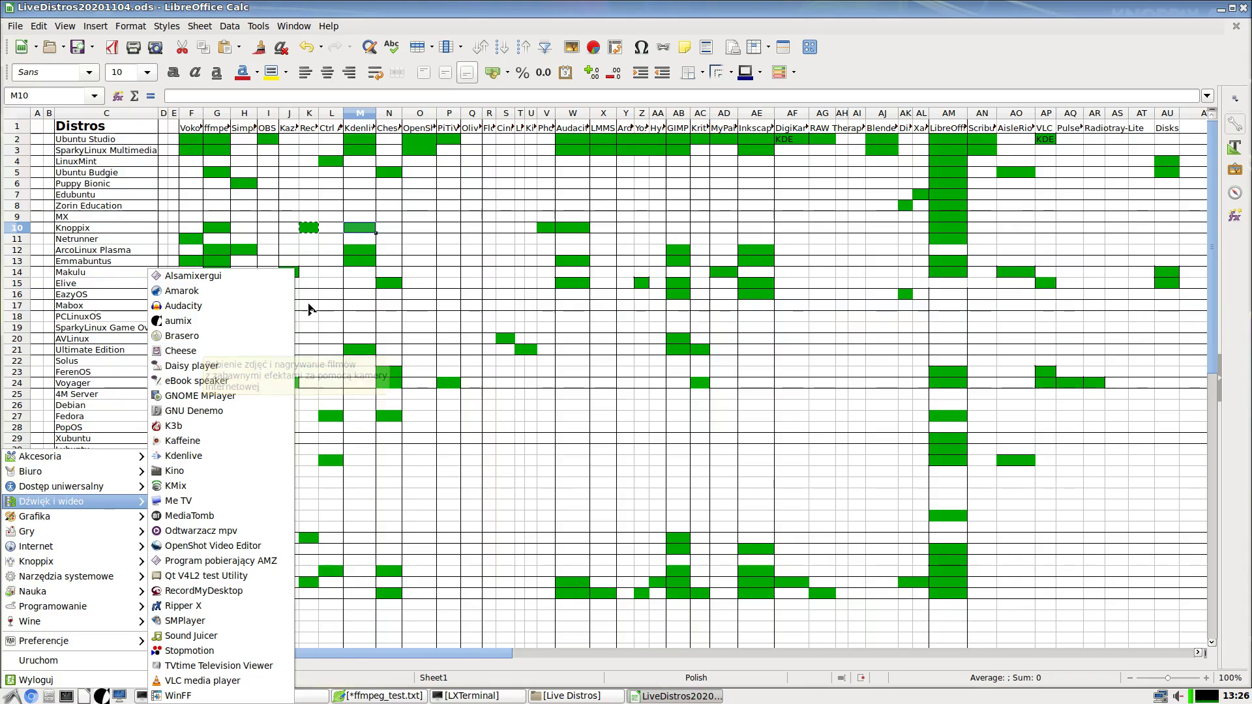
click(389, 17)
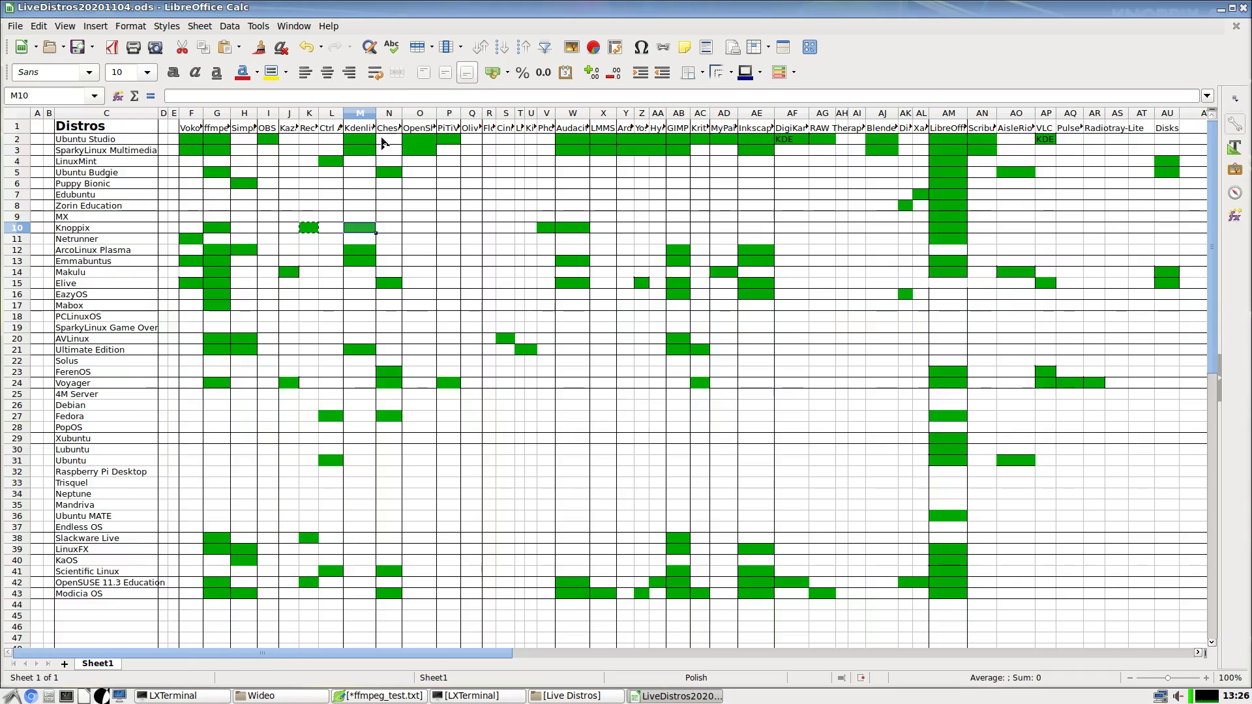
click(388, 230)
right_click(387, 233)
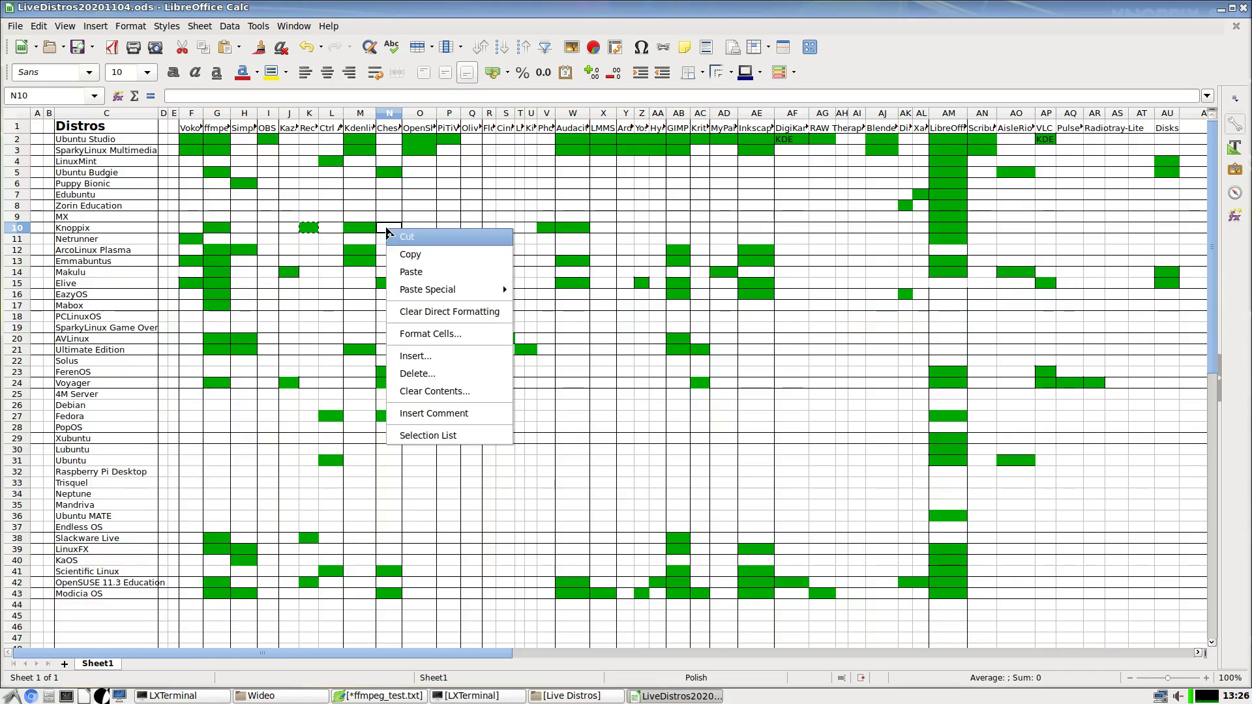
click(415, 274)
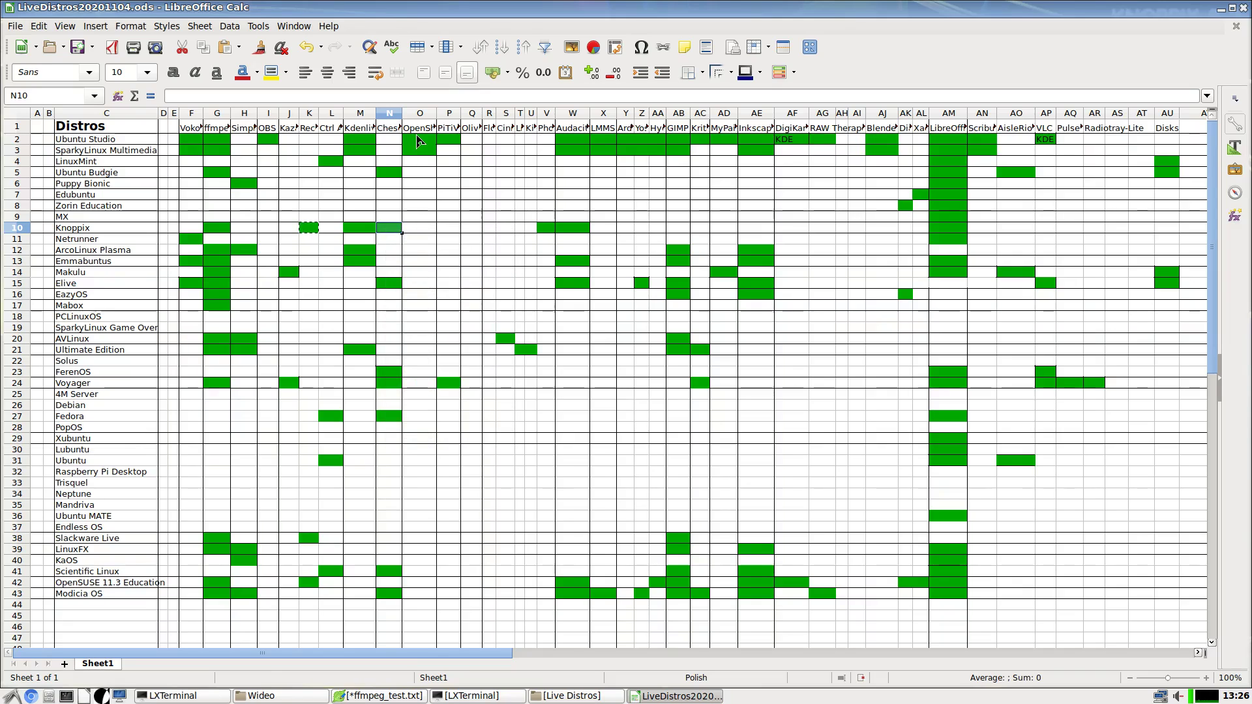
Mark OpenShot as available for Knoppix by pasting the copied green cell into O10
click(416, 230)
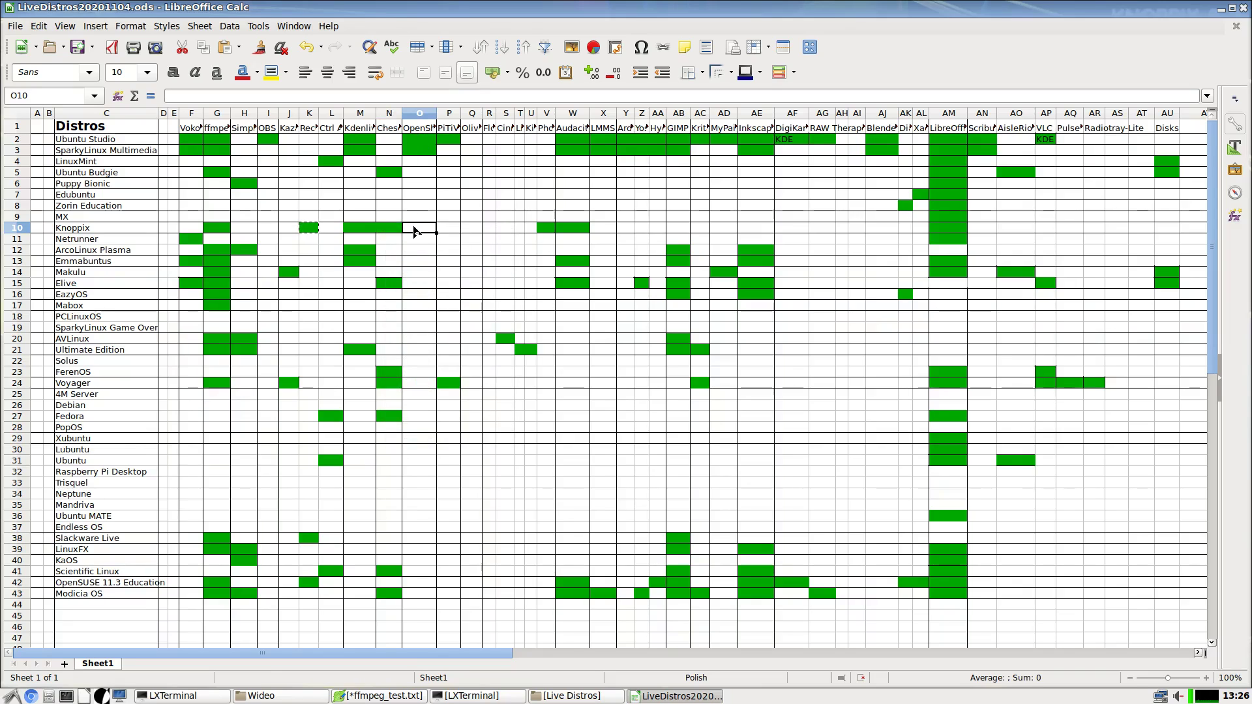
right_click(416, 231)
click(441, 270)
Mark GIMP and Inkscape as available for Knoppix by pasting the copied green cell into AB10 and AE10
click(749, 234)
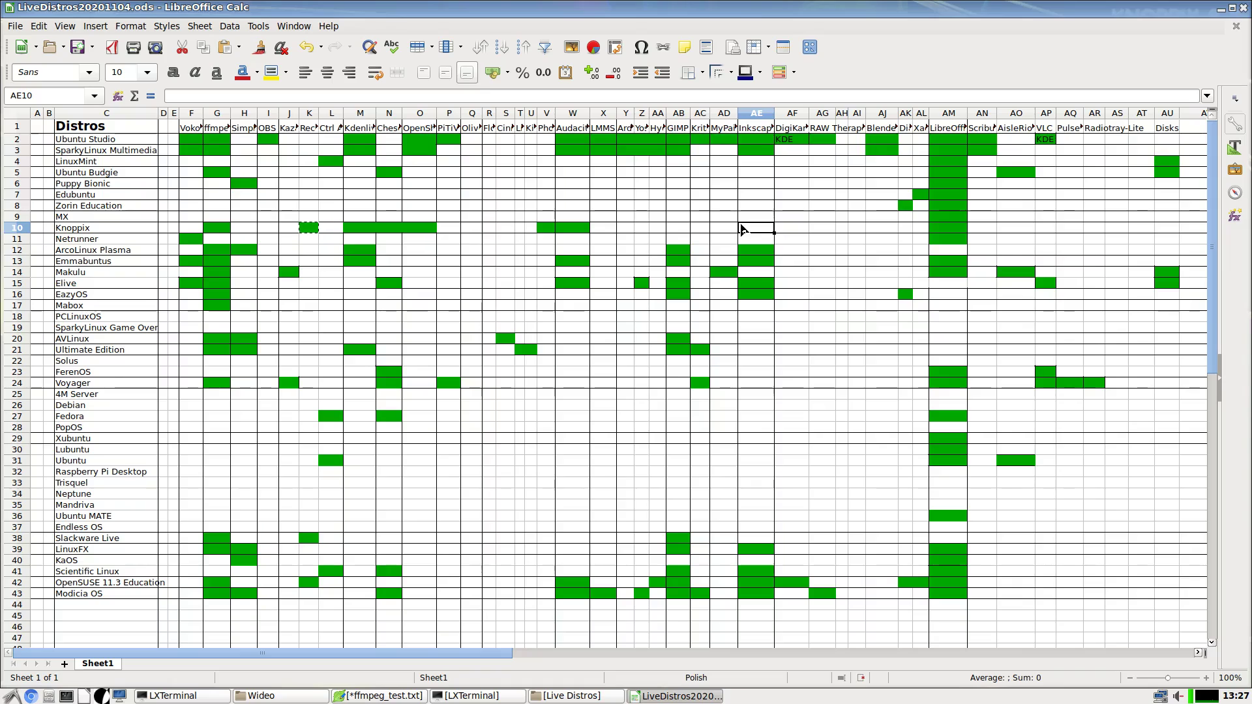
click(680, 230)
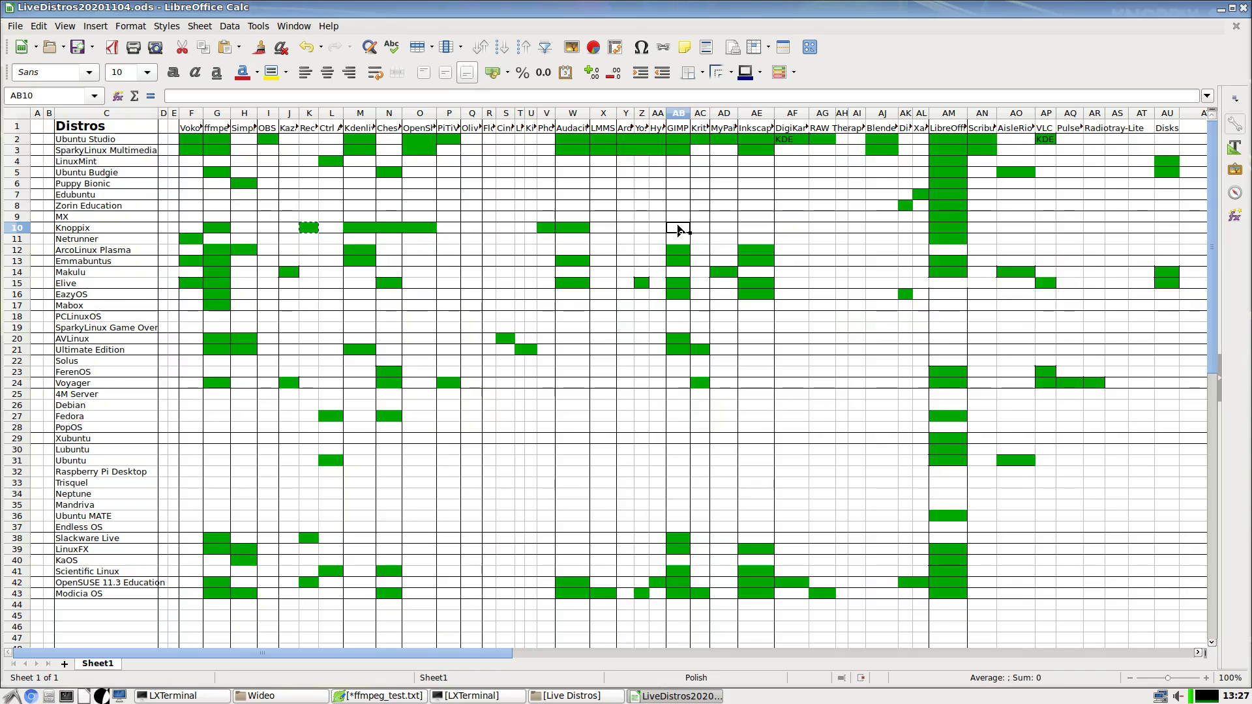
right_click(679, 230)
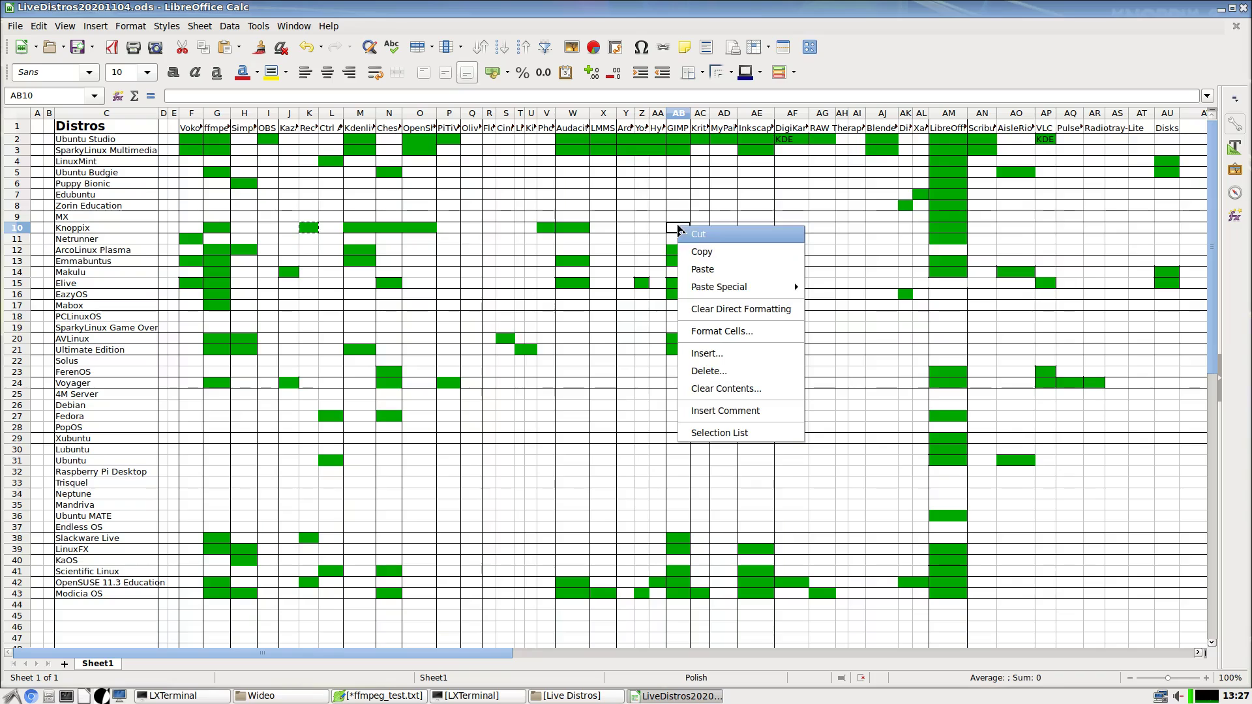
click(698, 270)
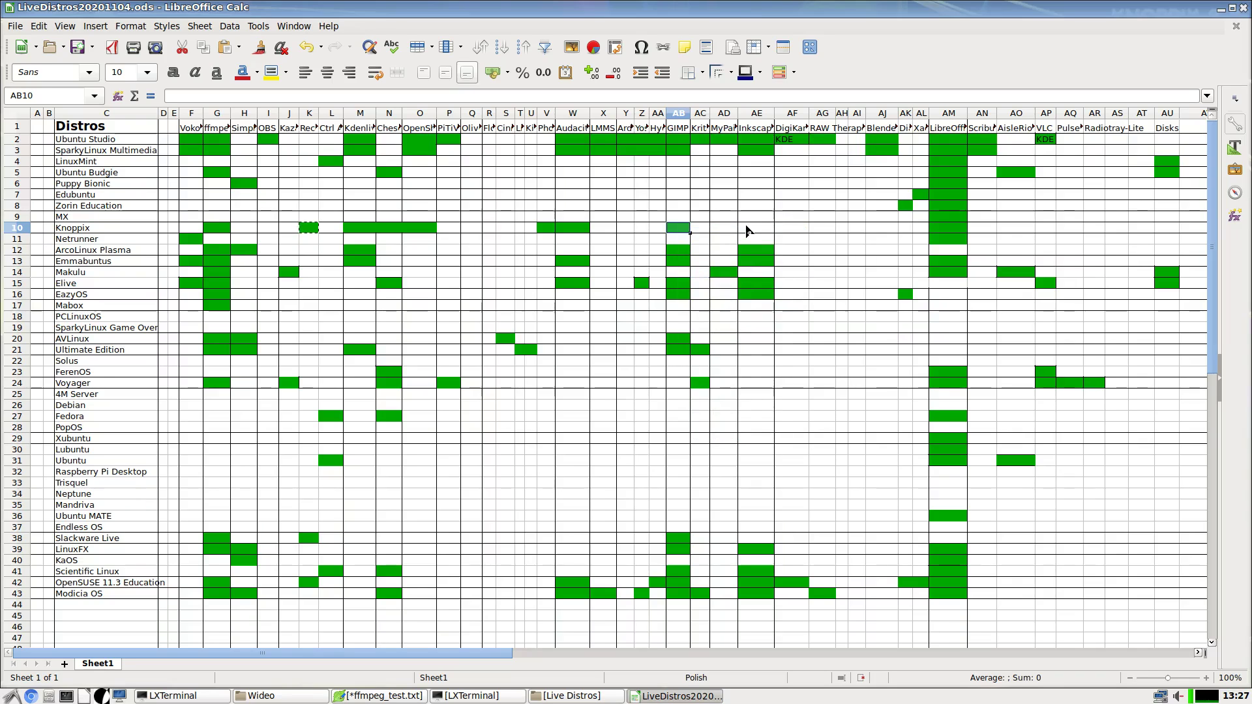
click(747, 230)
right_click(747, 230)
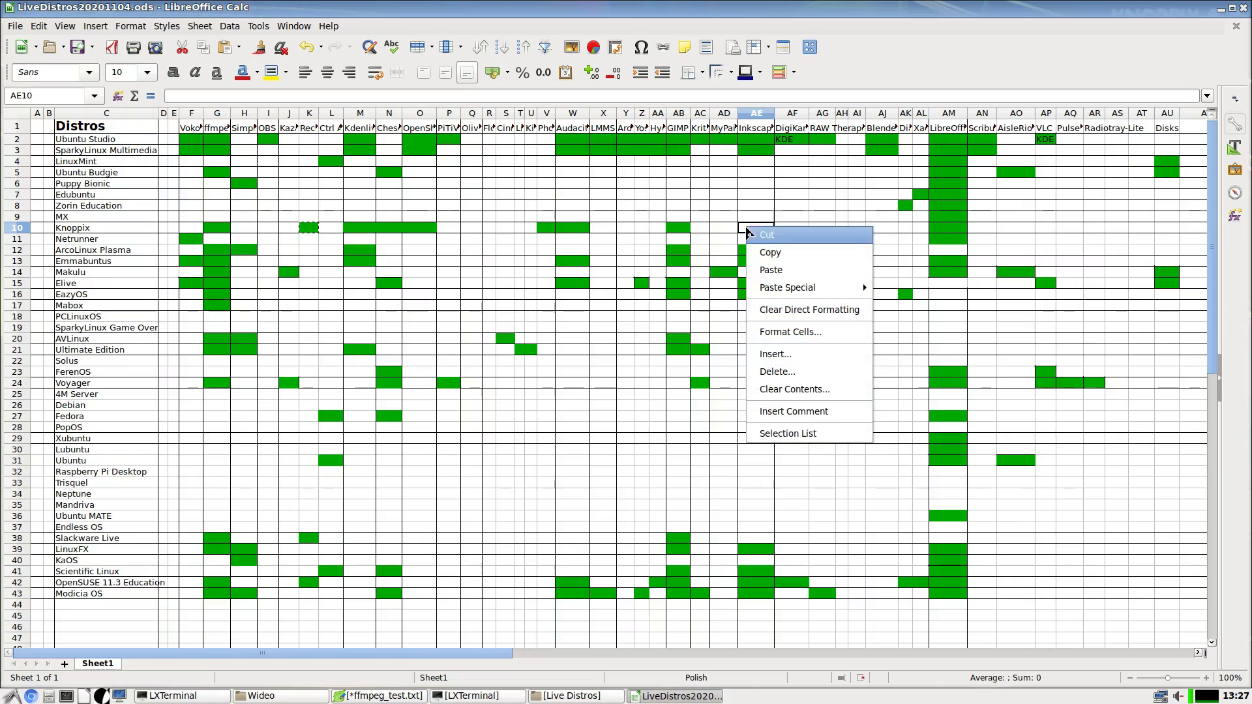
click(771, 271)
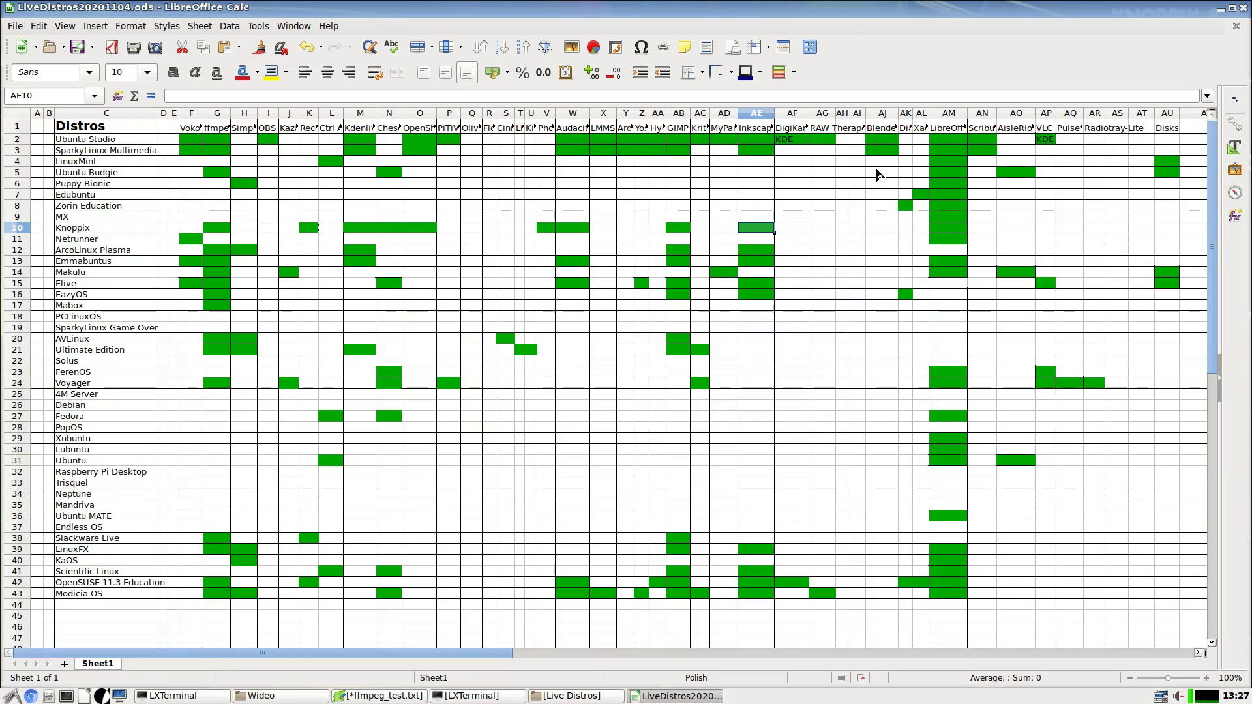
Mark Blender as available for Knoppix by pasting the copied green cell into AJ10
click(876, 230)
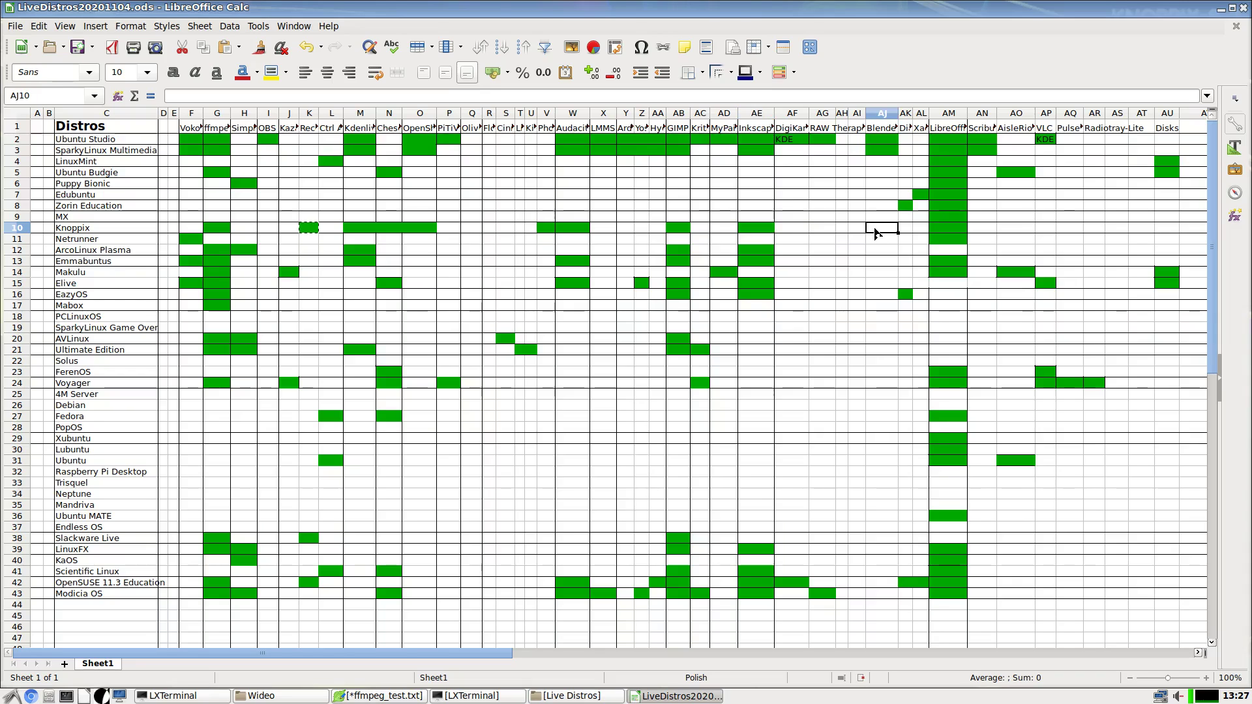
right_click(876, 233)
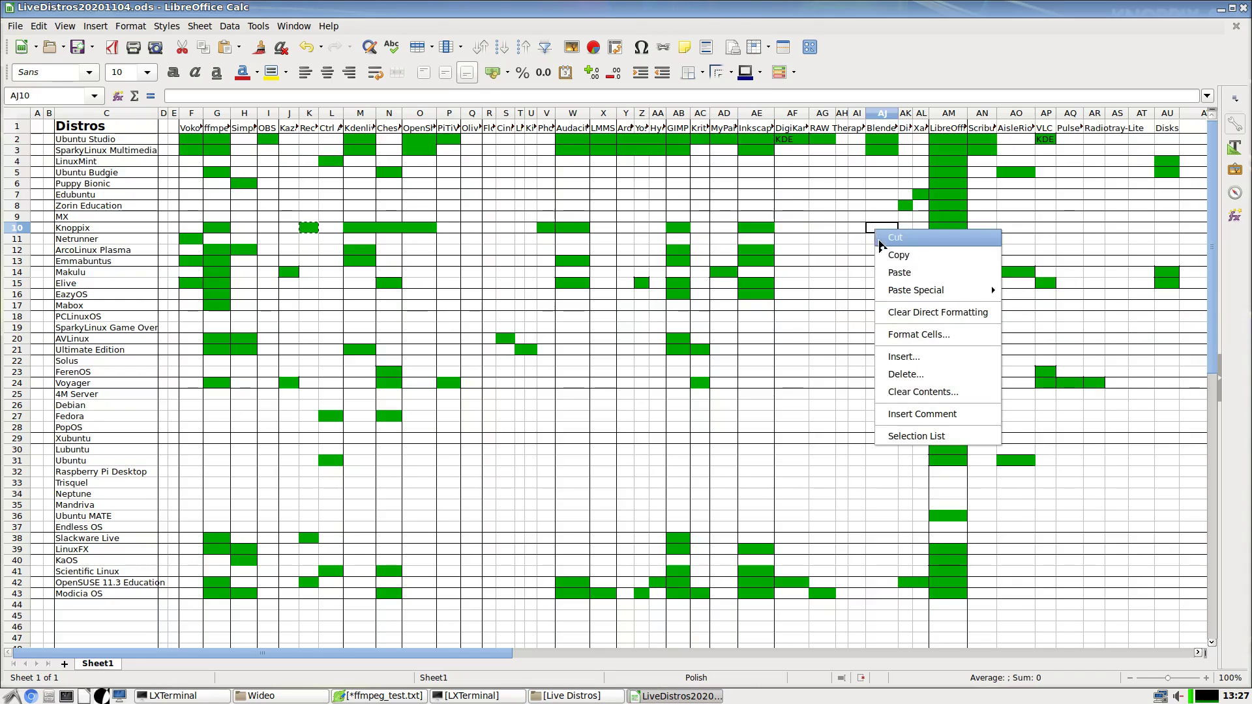
click(911, 274)
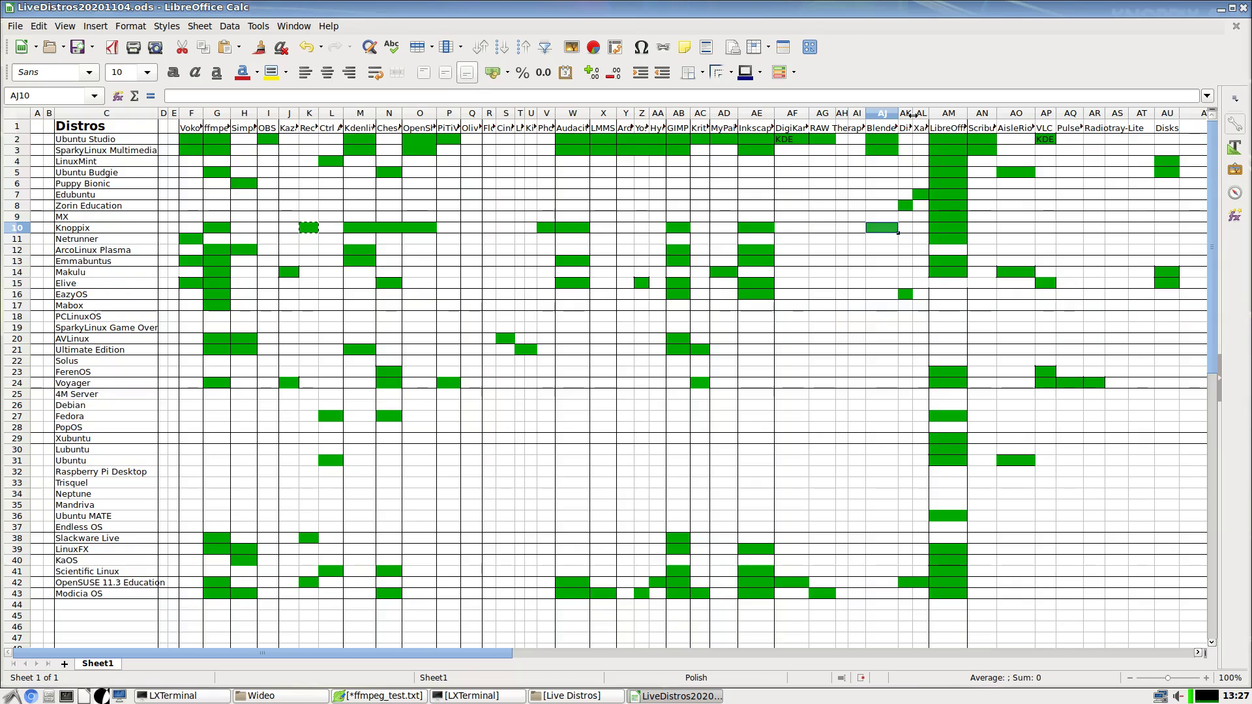
Widen column AK to show its full heading and mark Dia as available for Knoppix by pasting the green cell into AK10
drag(913, 114, 920, 117)
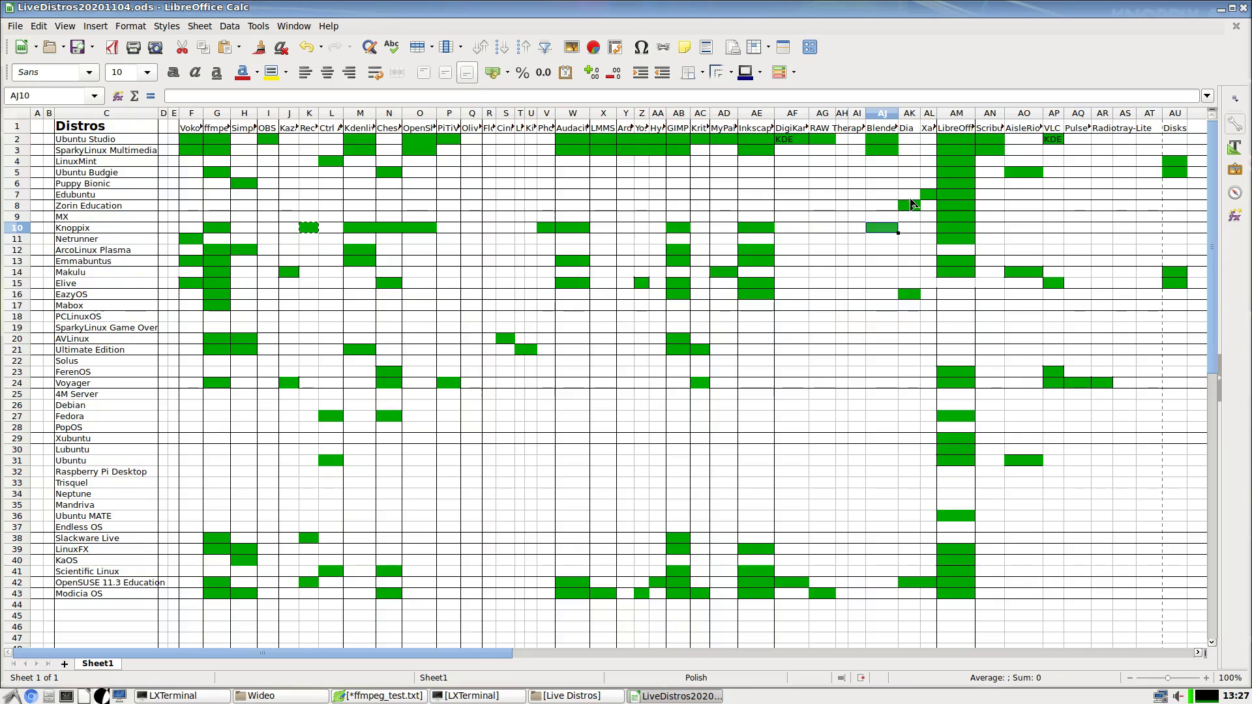
click(903, 233)
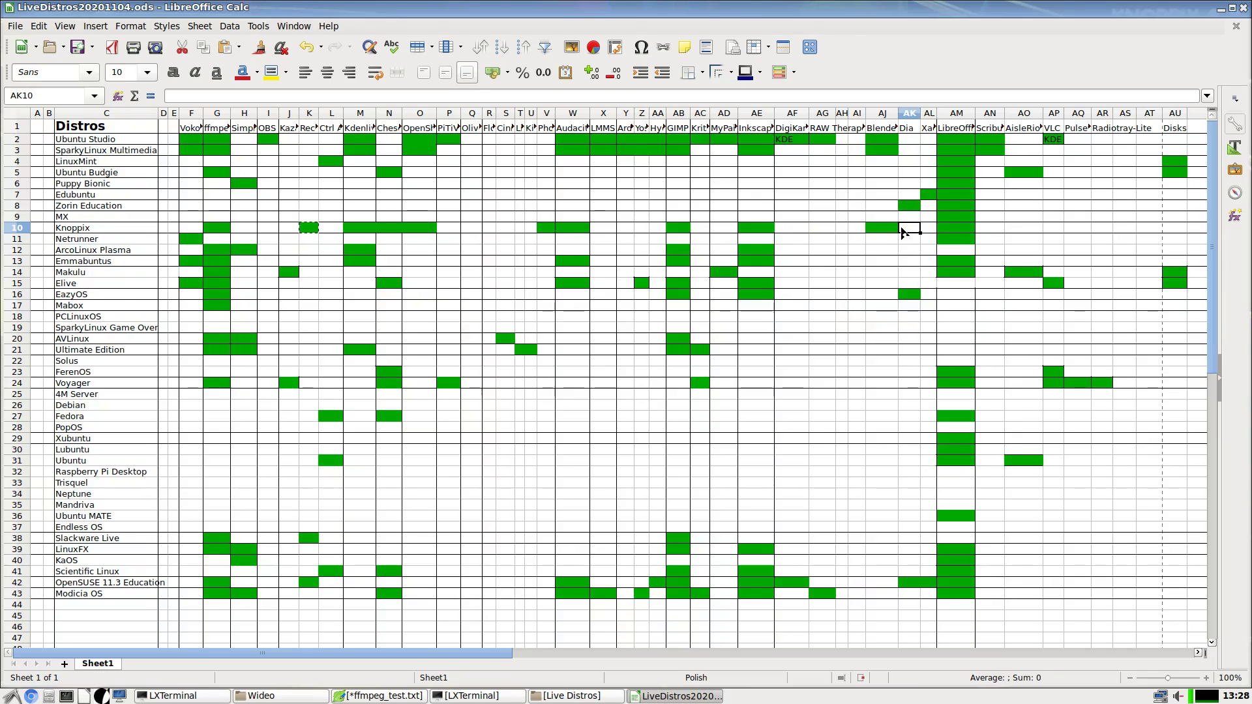
right_click(903, 233)
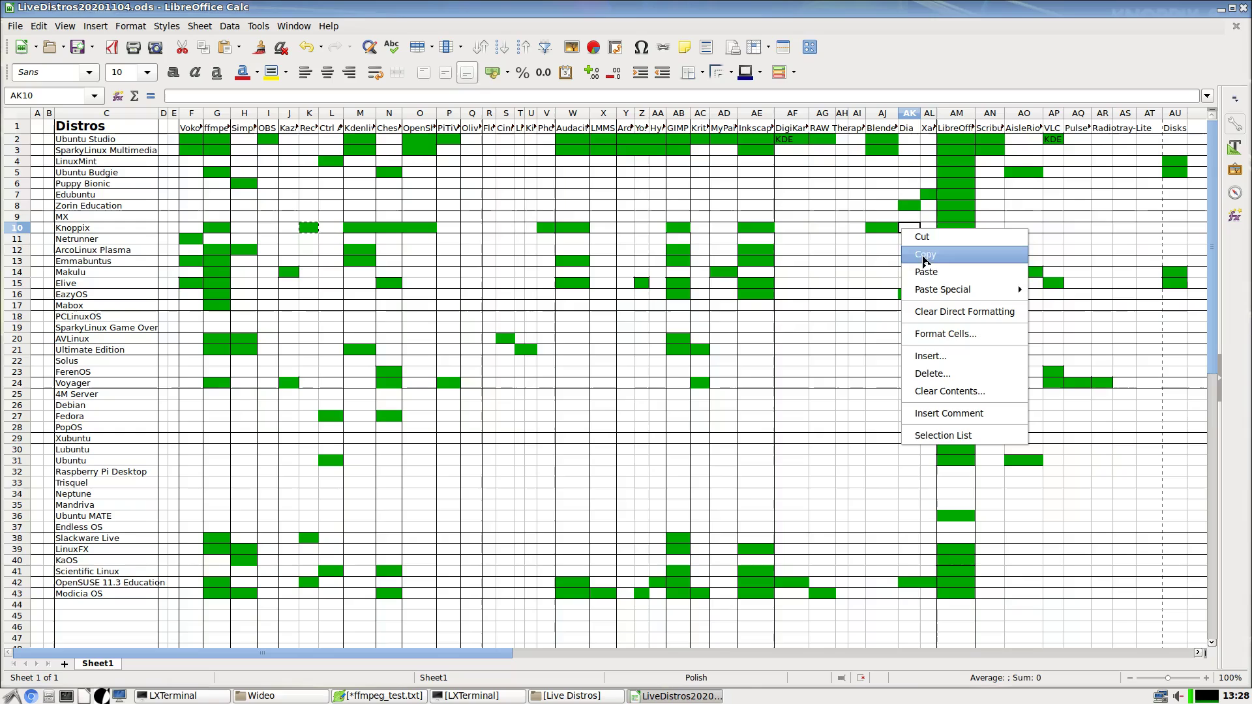
click(932, 273)
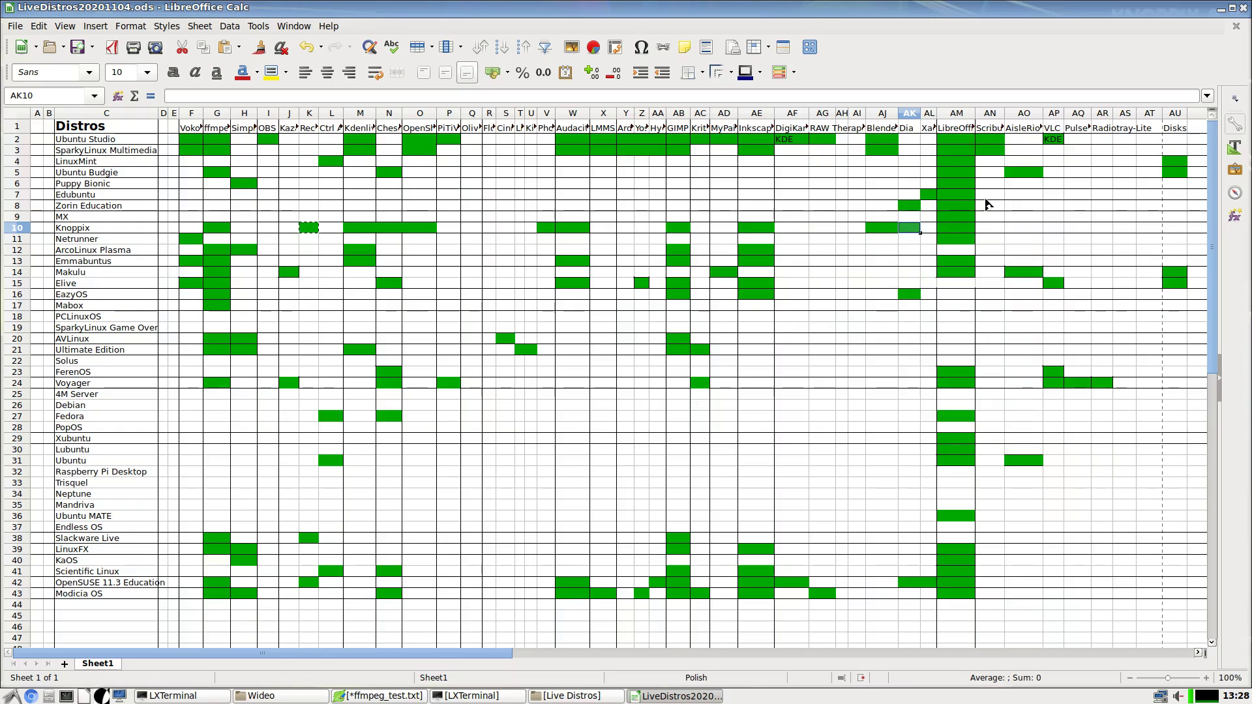
Mark AisleRiot and Scribus as available for Knoppix by pasting the copied green cell into AO10 and AN10
click(1029, 229)
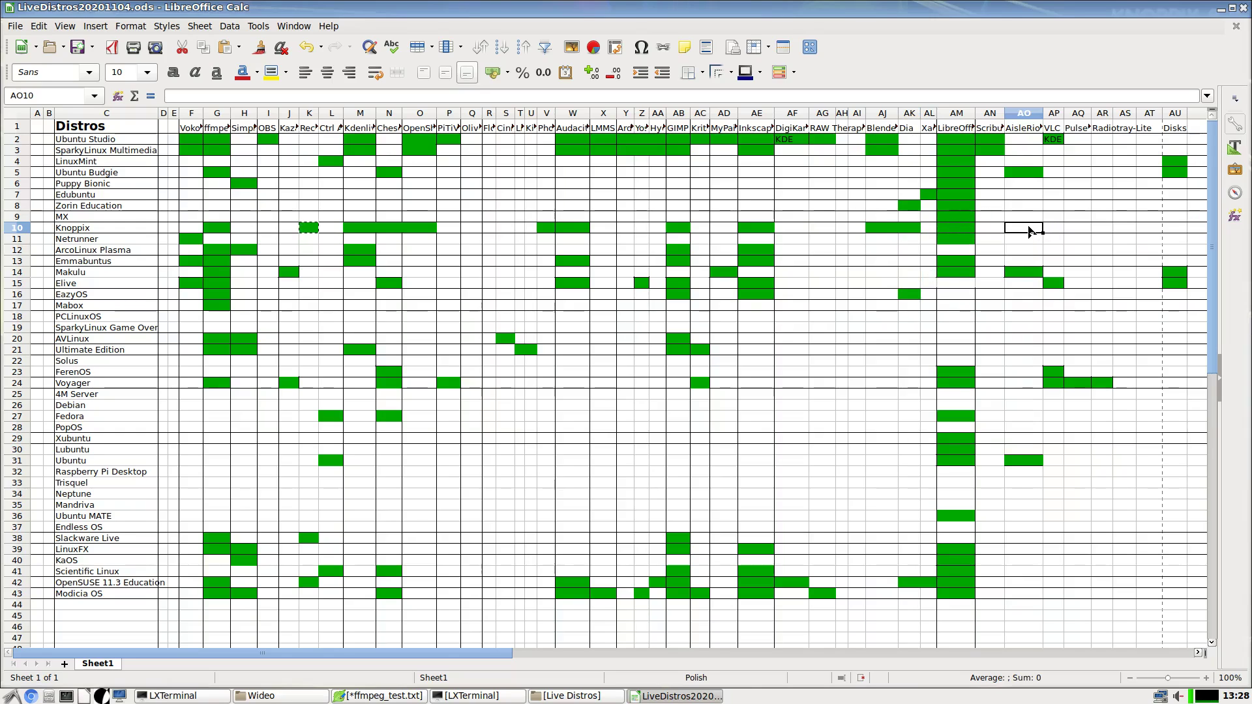
right_click(1029, 231)
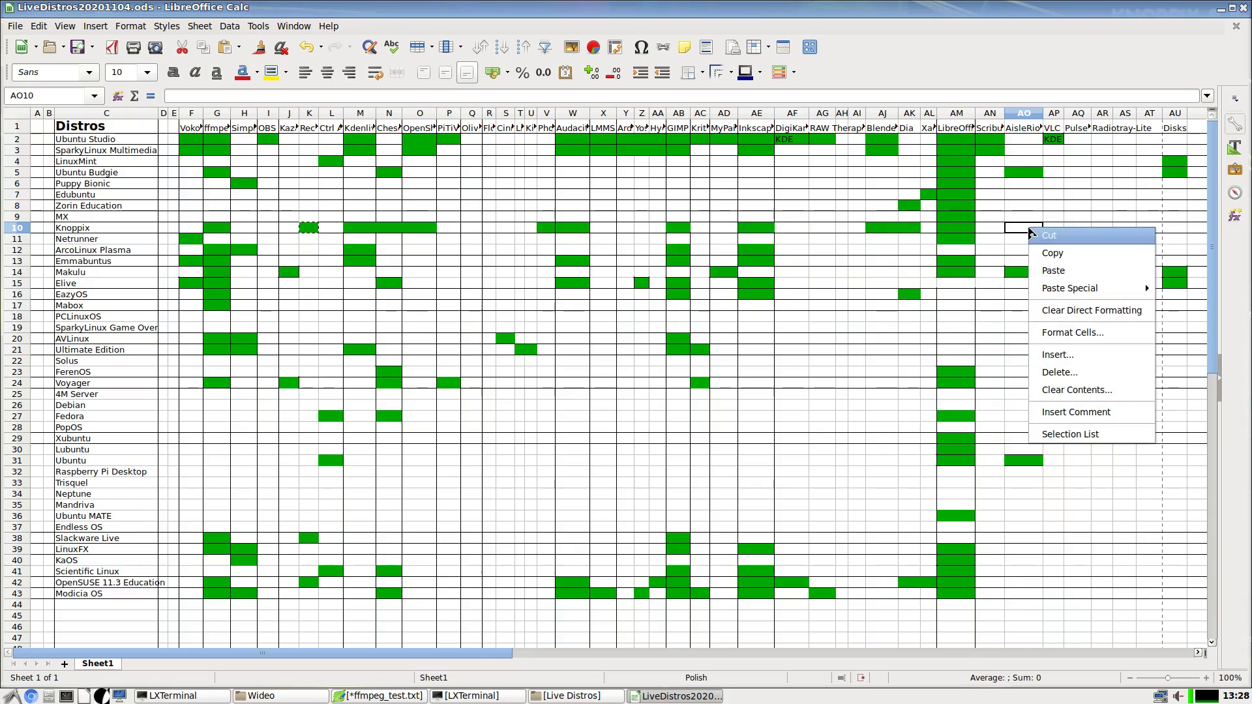
click(1068, 277)
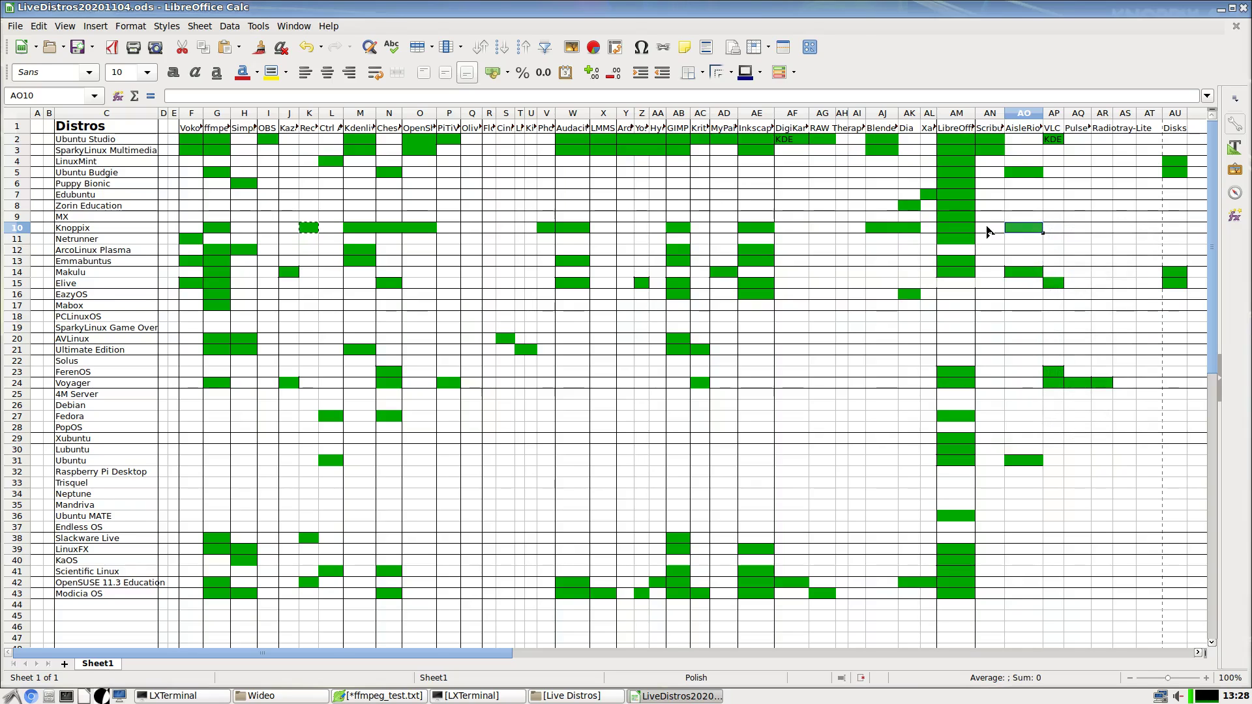
click(988, 230)
right_click(989, 230)
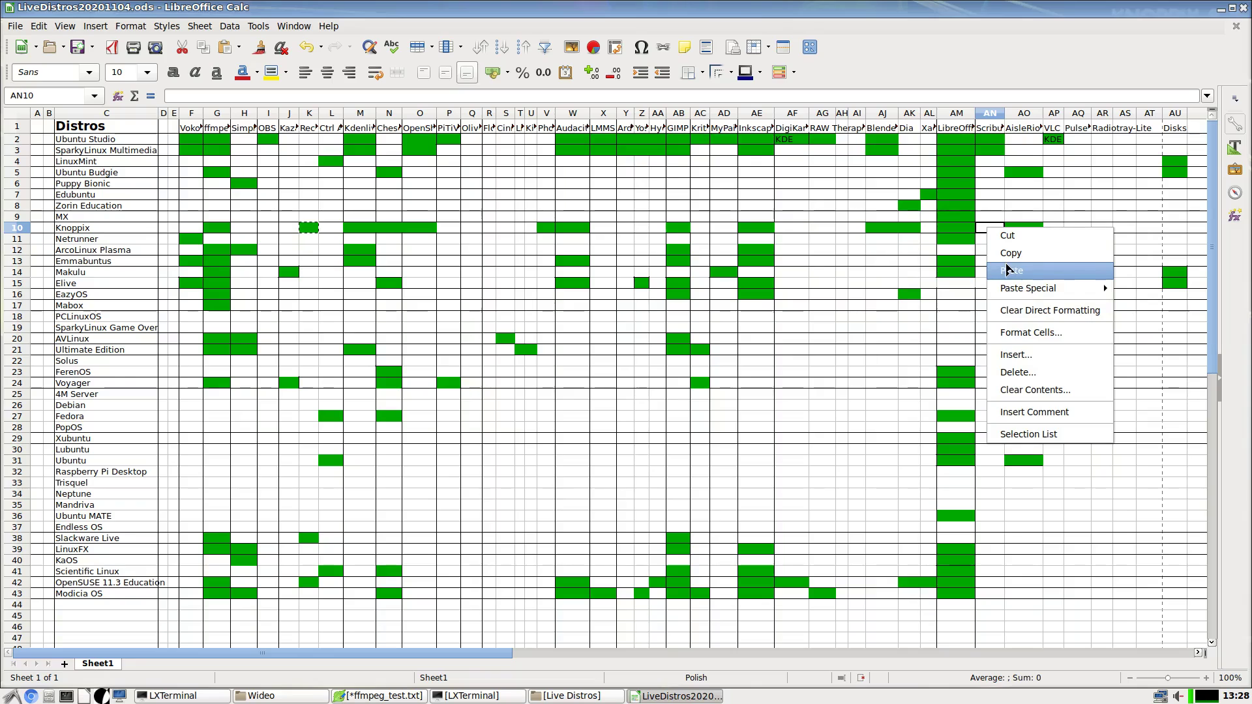
click(1021, 277)
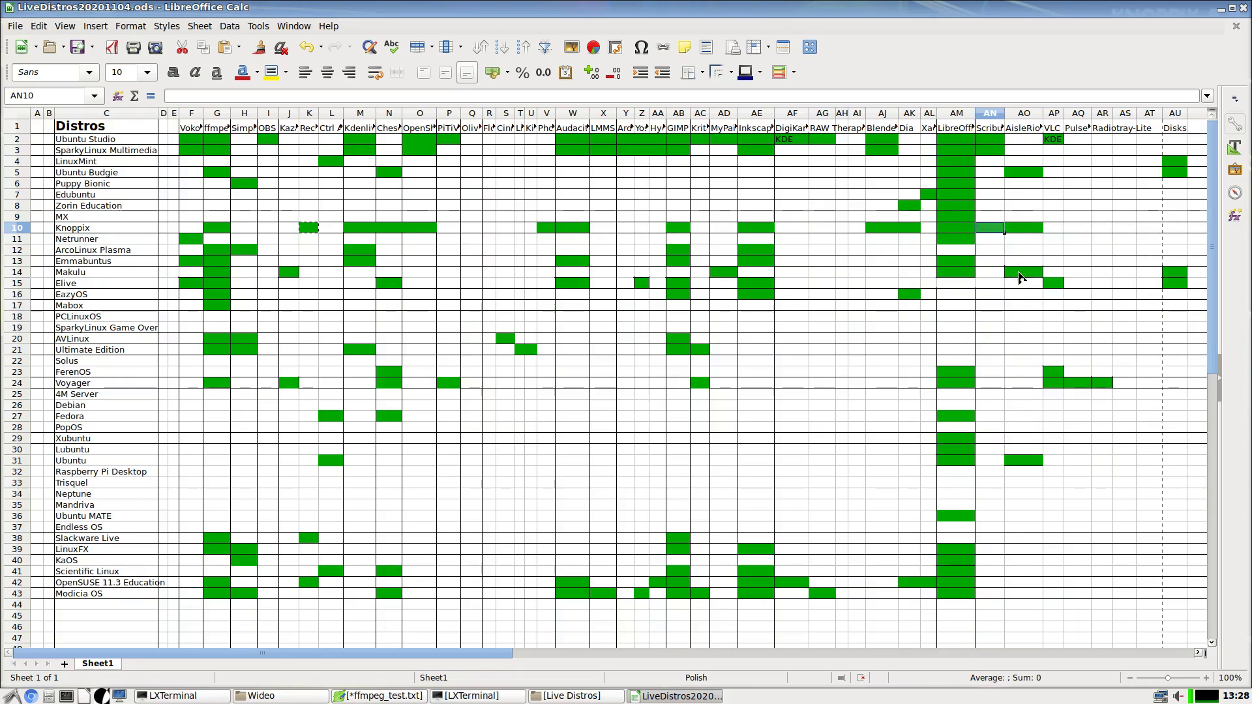
Mark VLC as available for Knoppix by pasting the copied green cell into AP10
click(1054, 228)
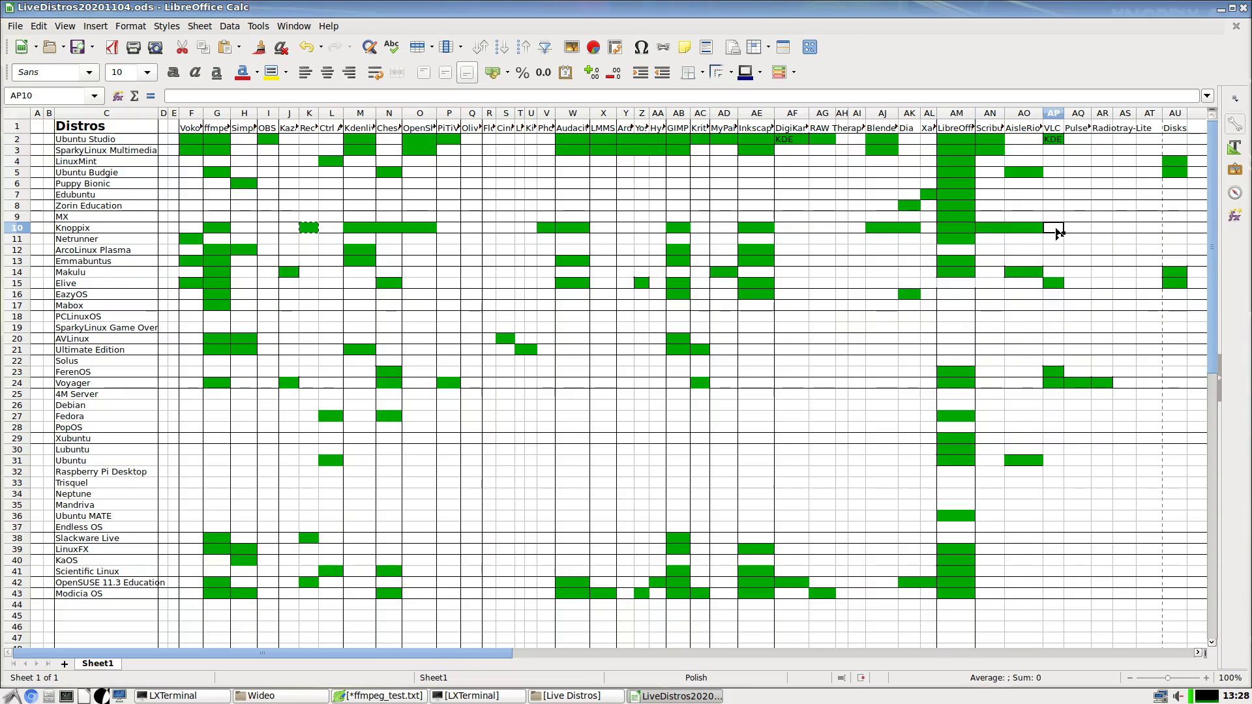
right_click(1054, 228)
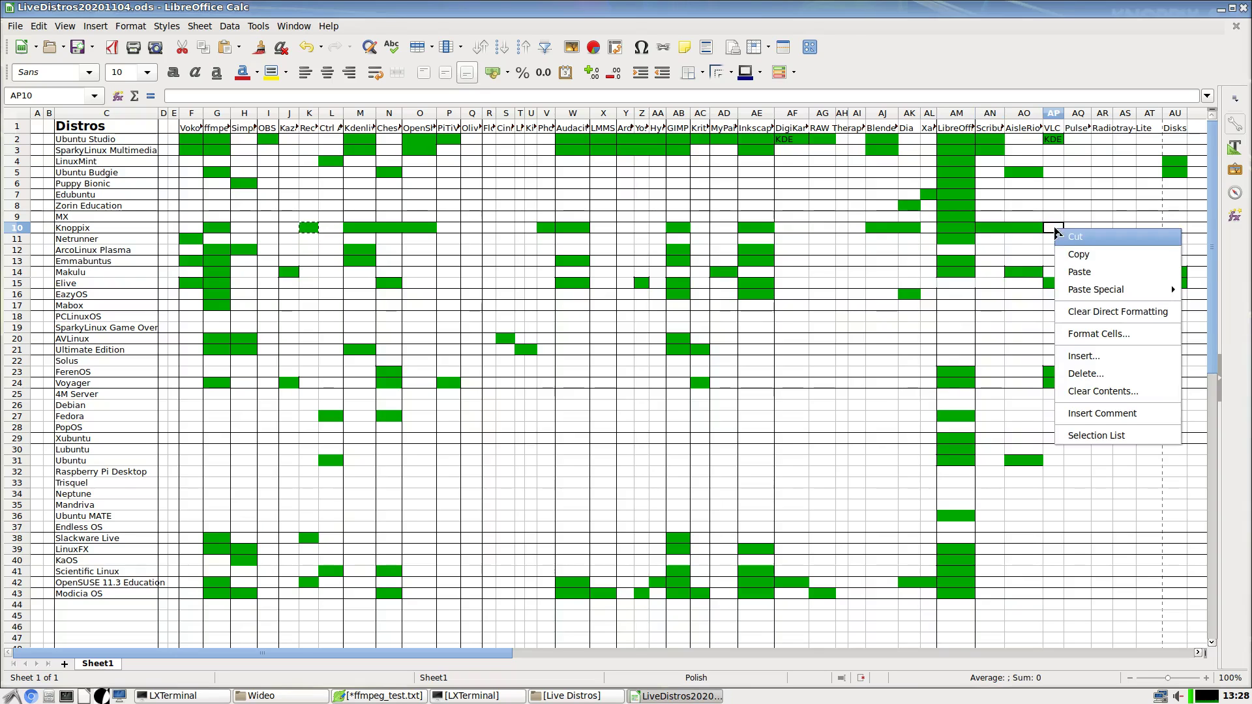
click(1081, 271)
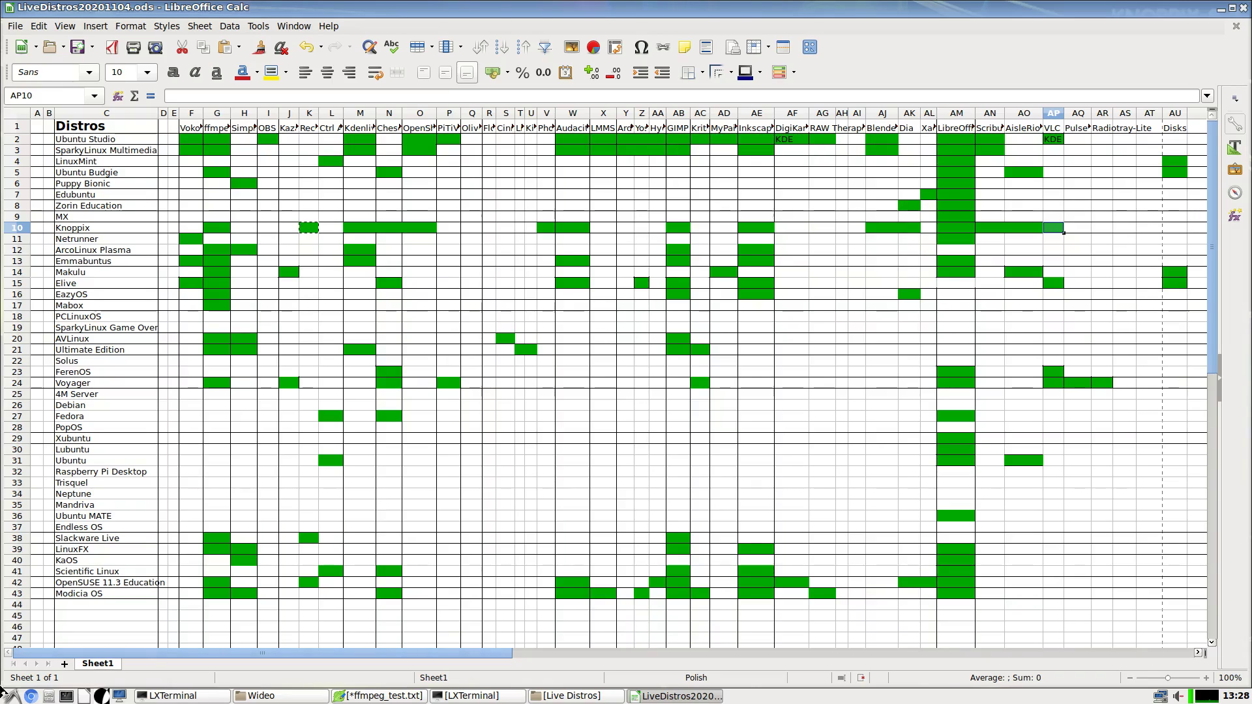
Look through the installed applications in the Grafika and Gry categories
click(13, 697)
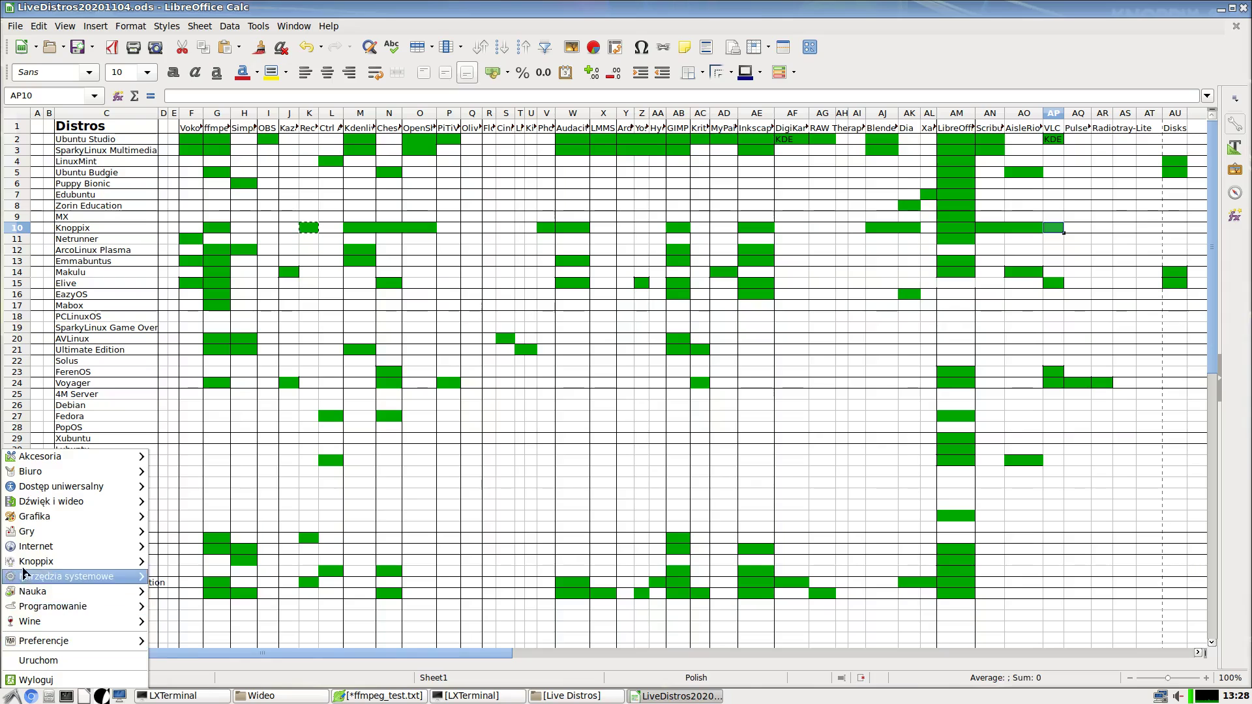
mouse_move(25, 518)
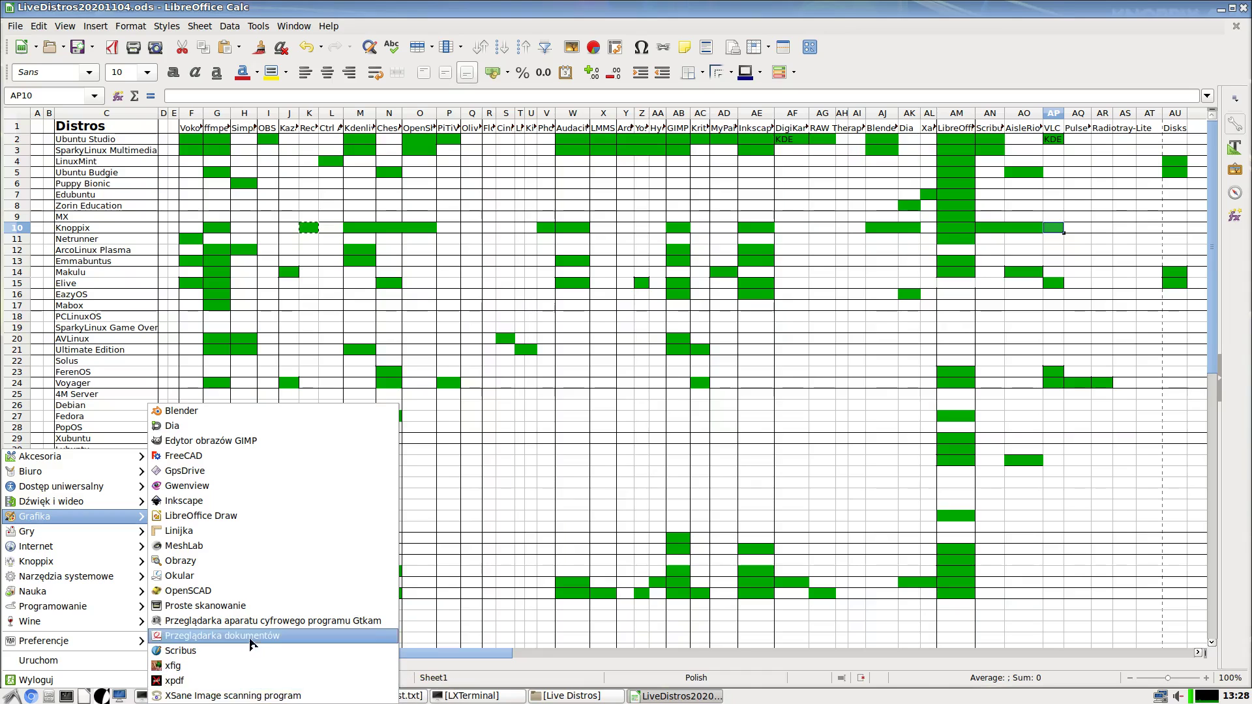
mouse_move(109, 537)
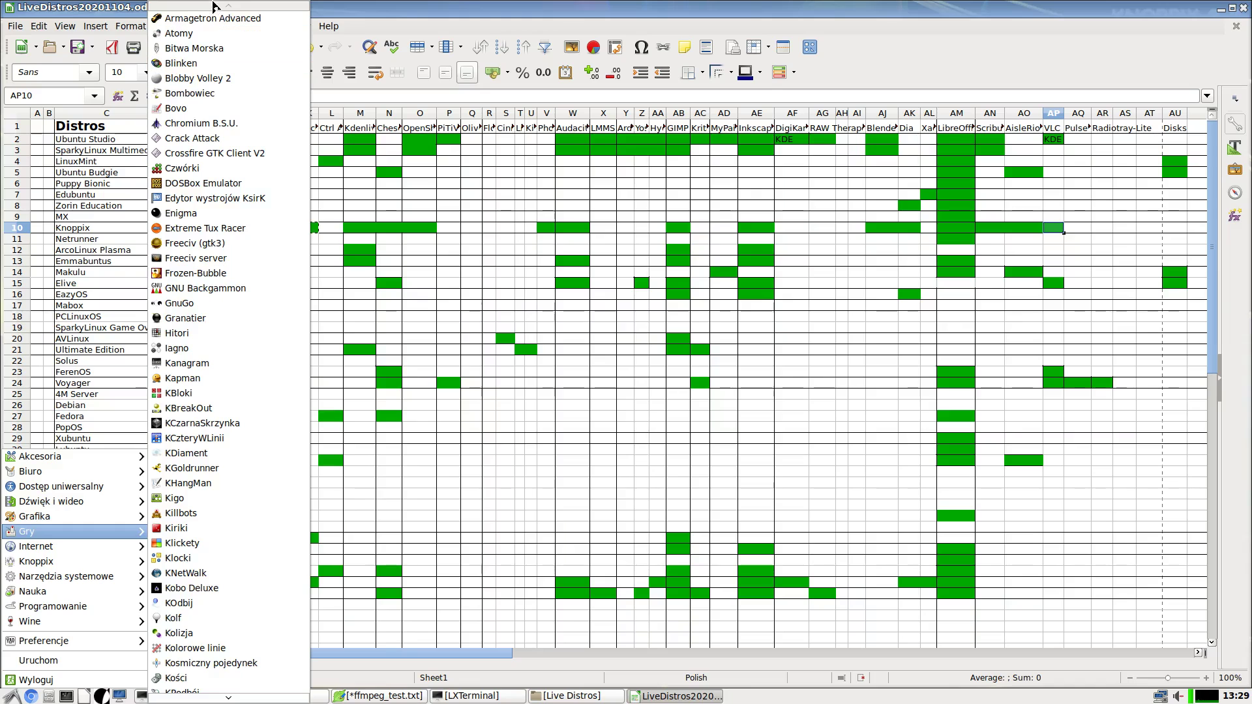
mouse_move(215, 699)
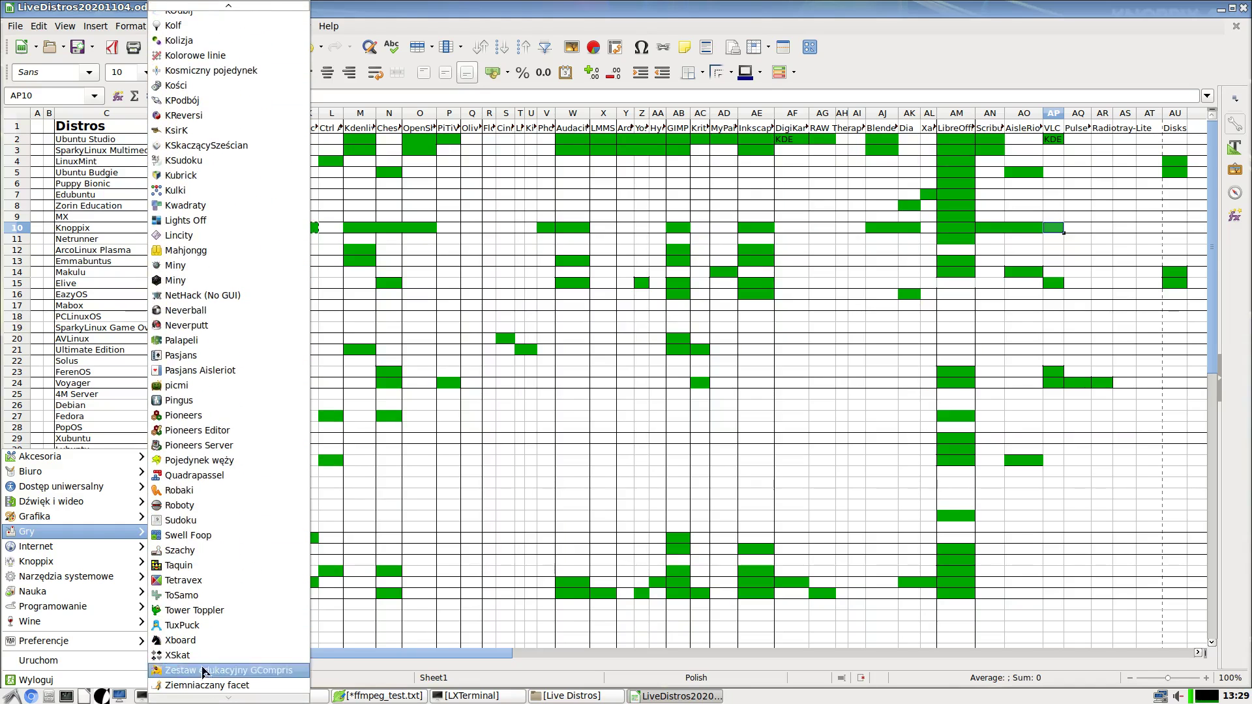
mouse_move(67, 516)
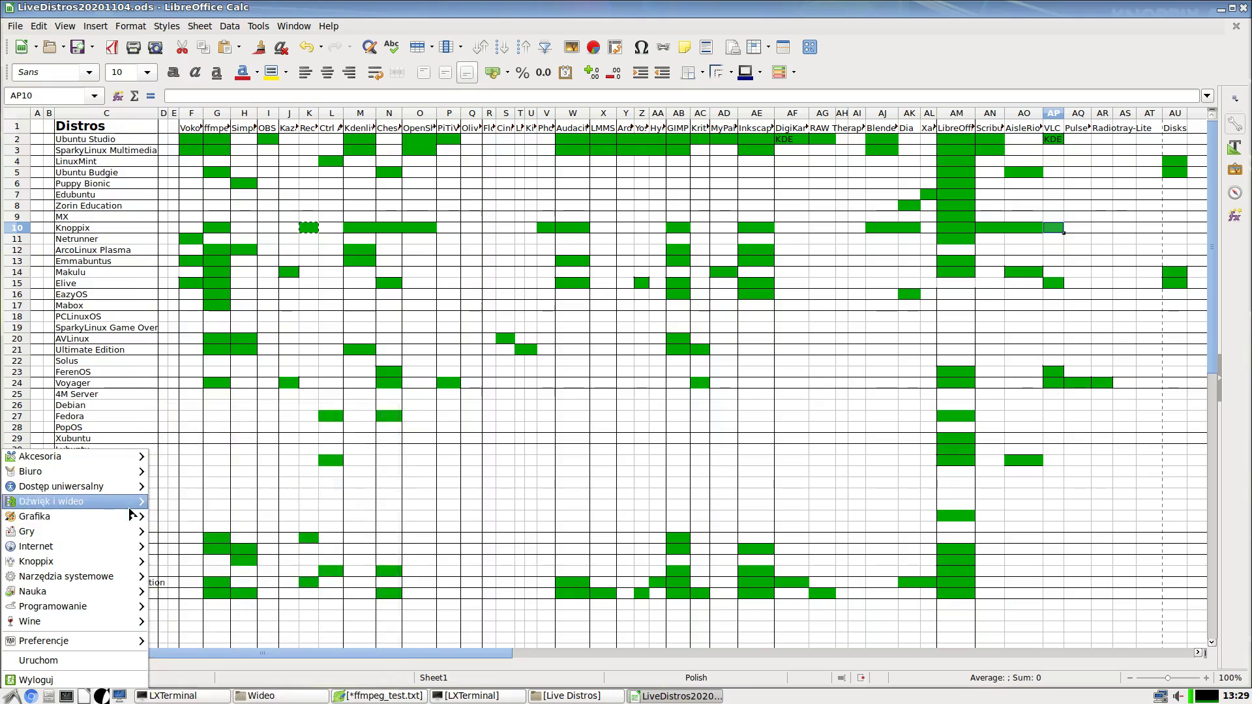
mouse_move(132, 505)
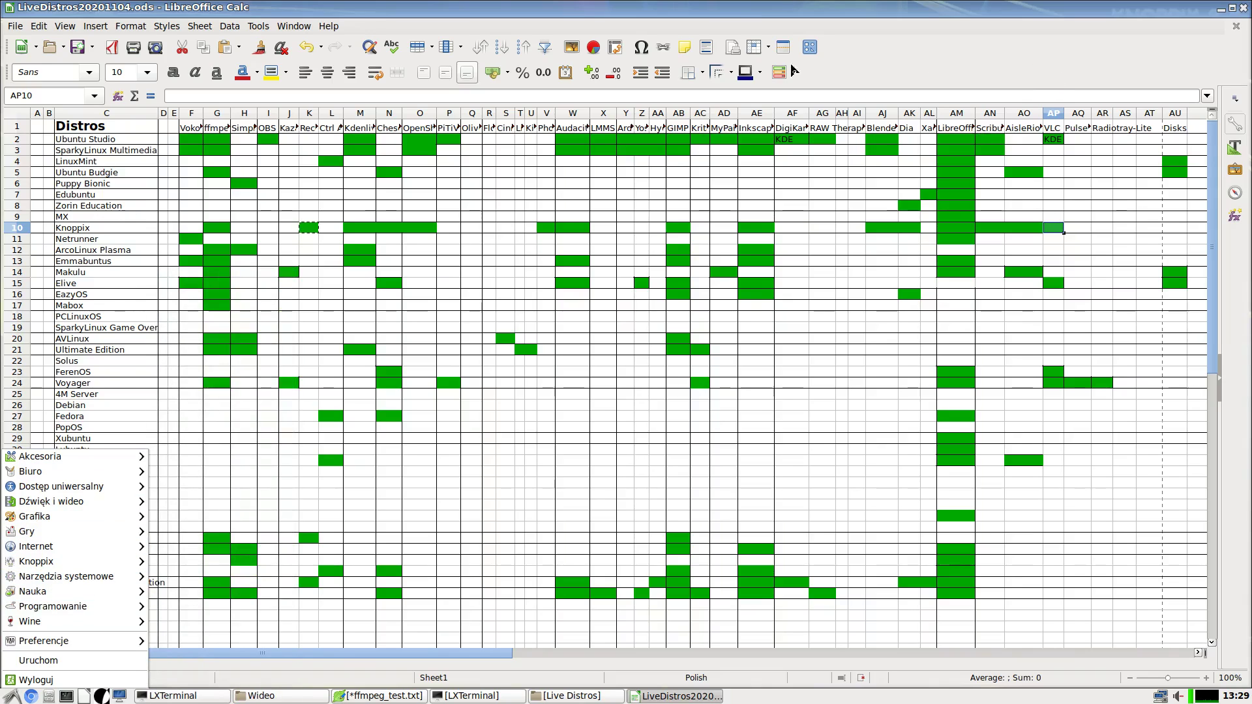
Close the application list and save the updated LiveDistros20201104.ods spreadsheet
click(76, 53)
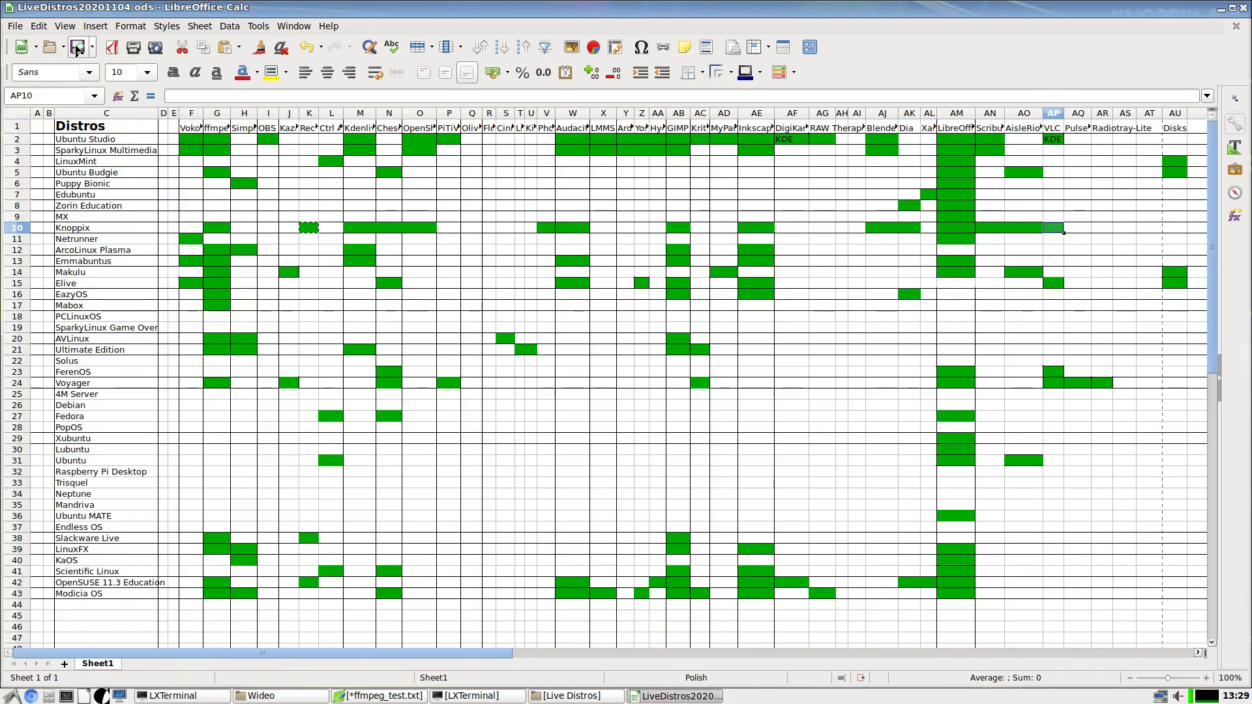
click(76, 49)
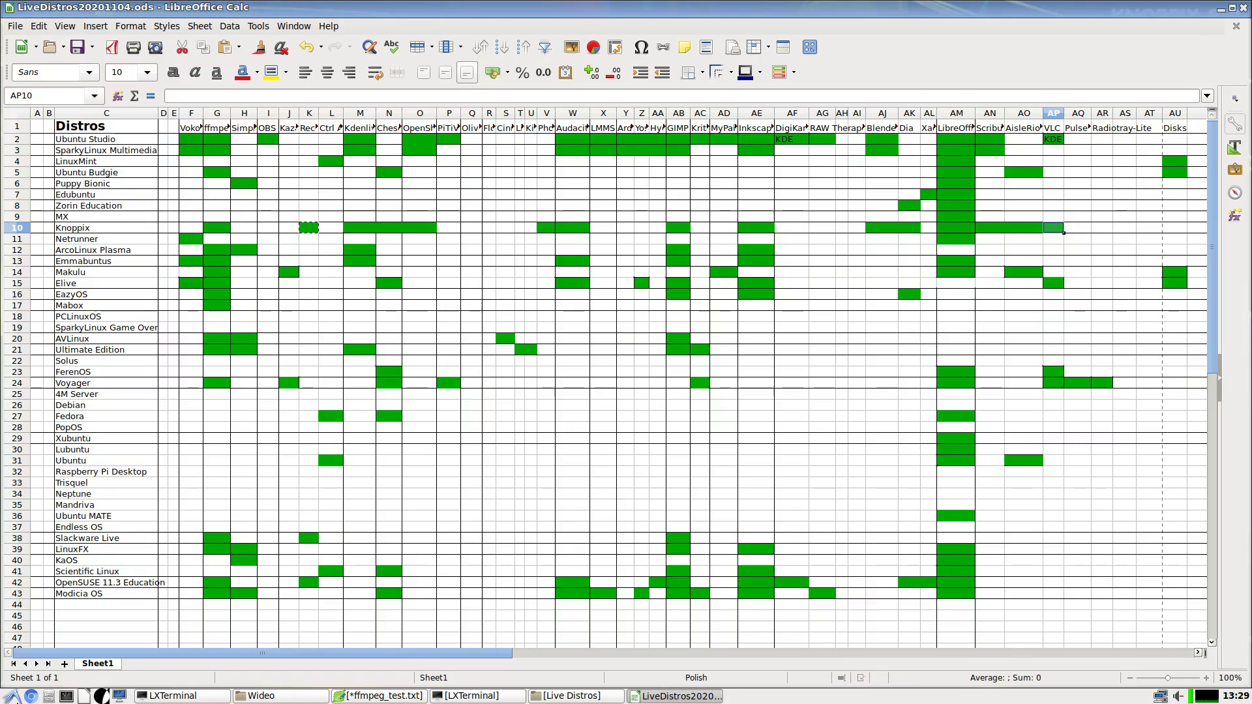
Launch the Cheese webcam application and minimize the spreadsheet and the Wideo folder window
click(13, 696)
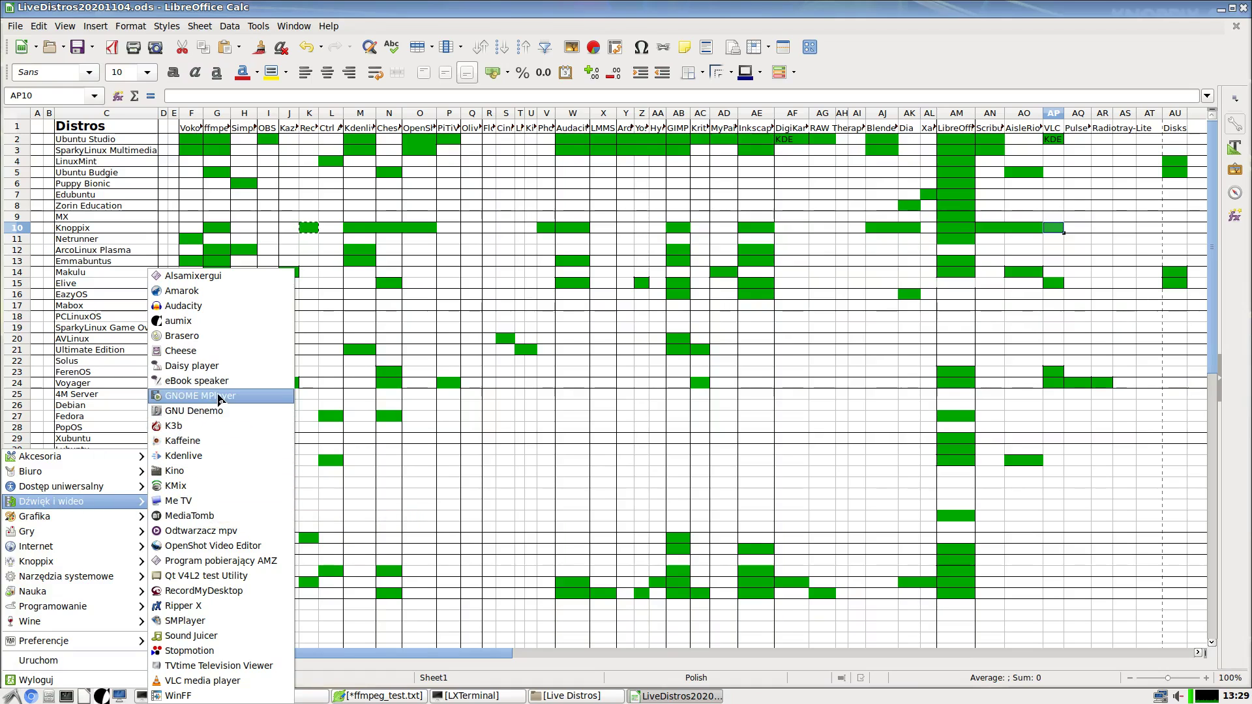
click(223, 350)
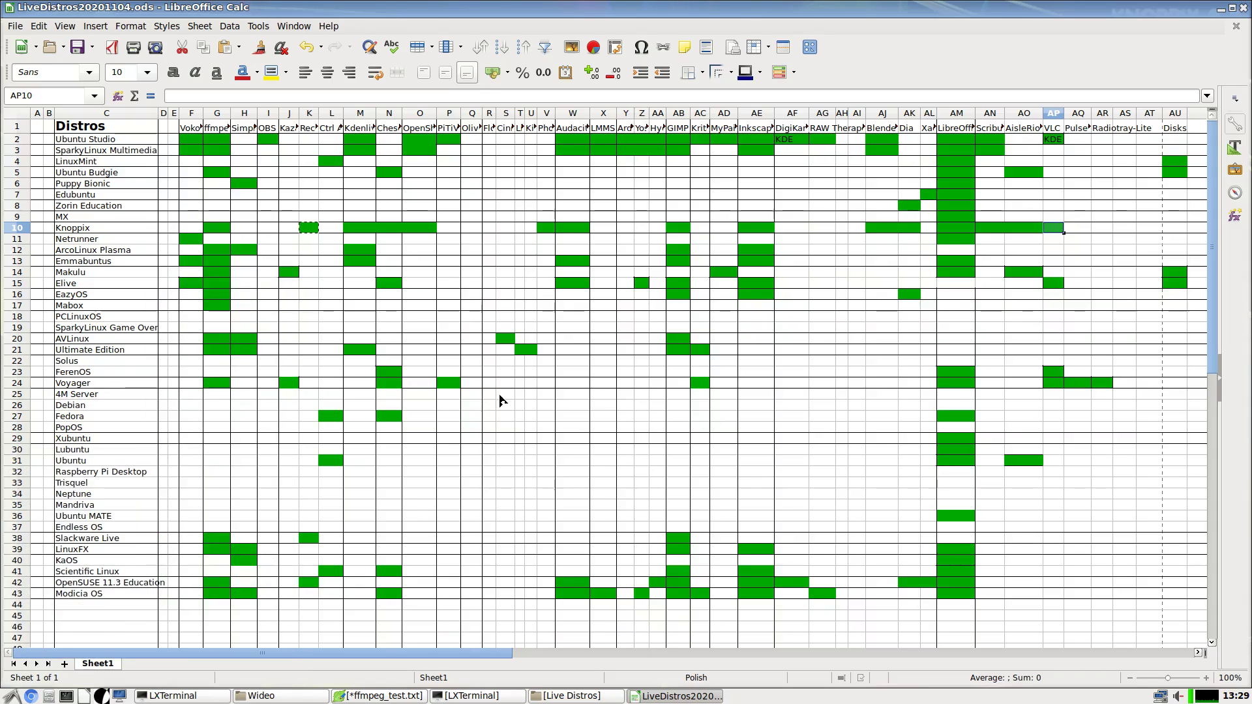
click(1223, 9)
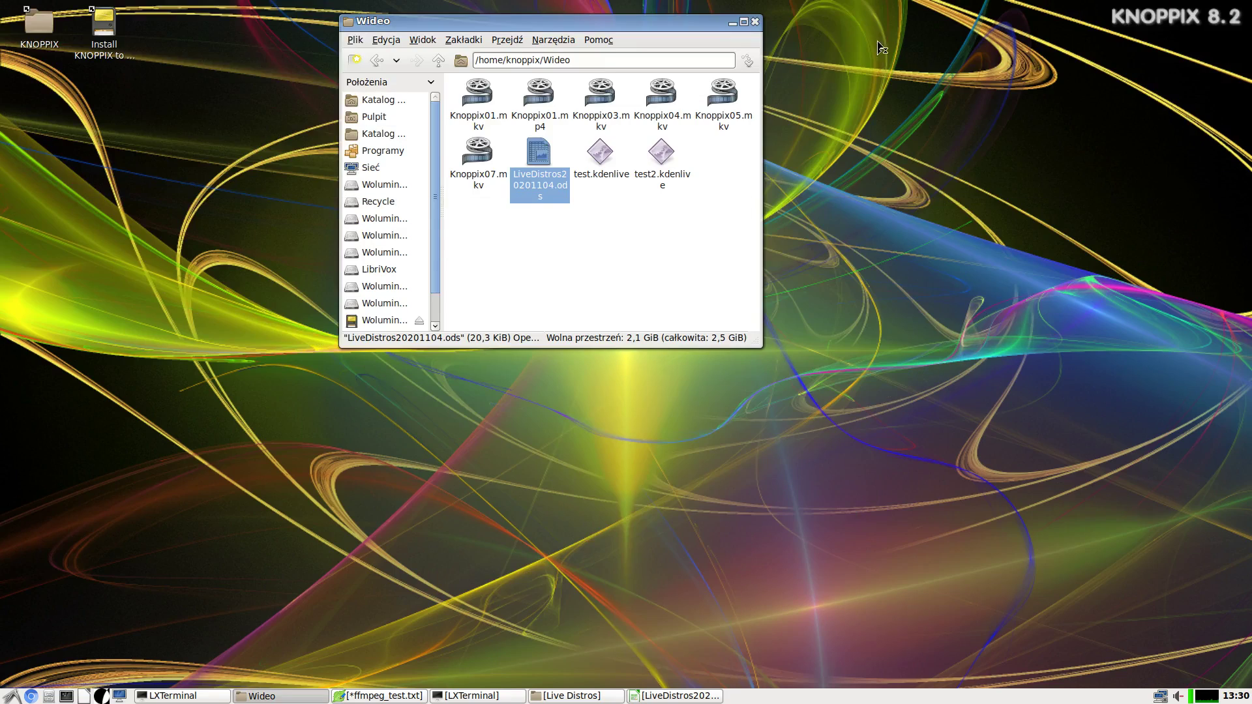
click(732, 22)
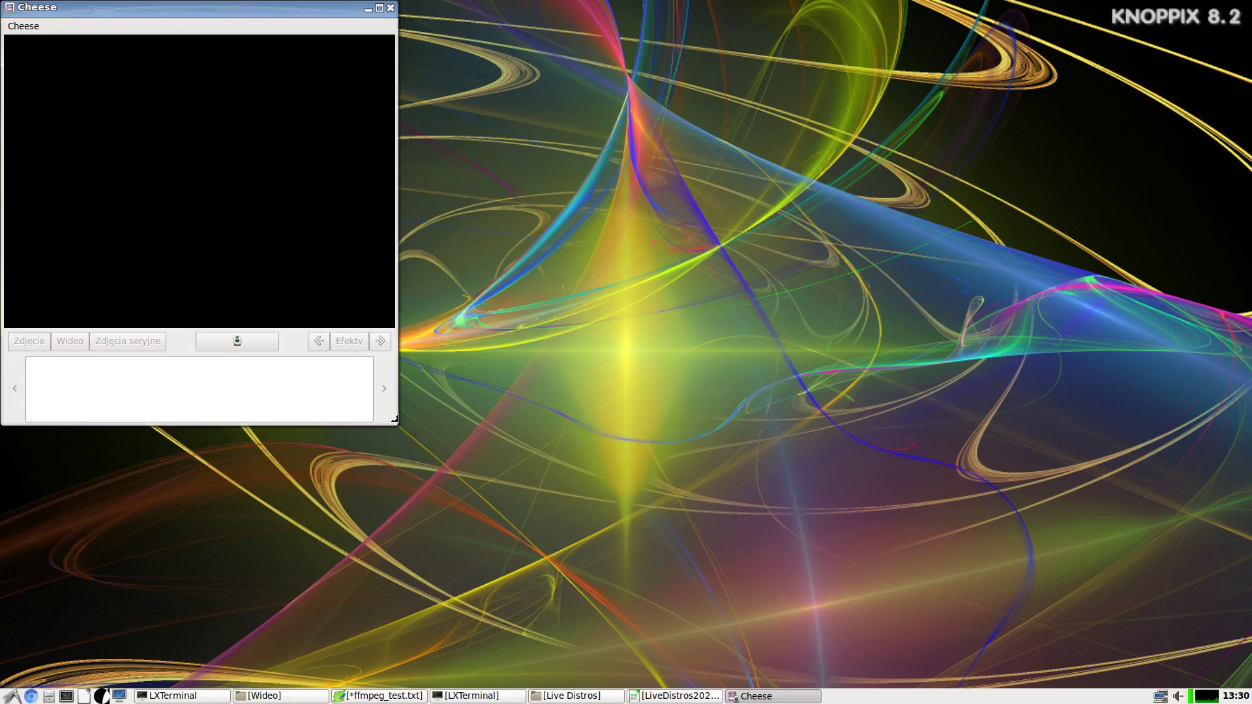
Check the webcam preview in Cheese with its window shrunk and moved towards the middle of the desktop, and close Cheese
drag(394, 420, 329, 245)
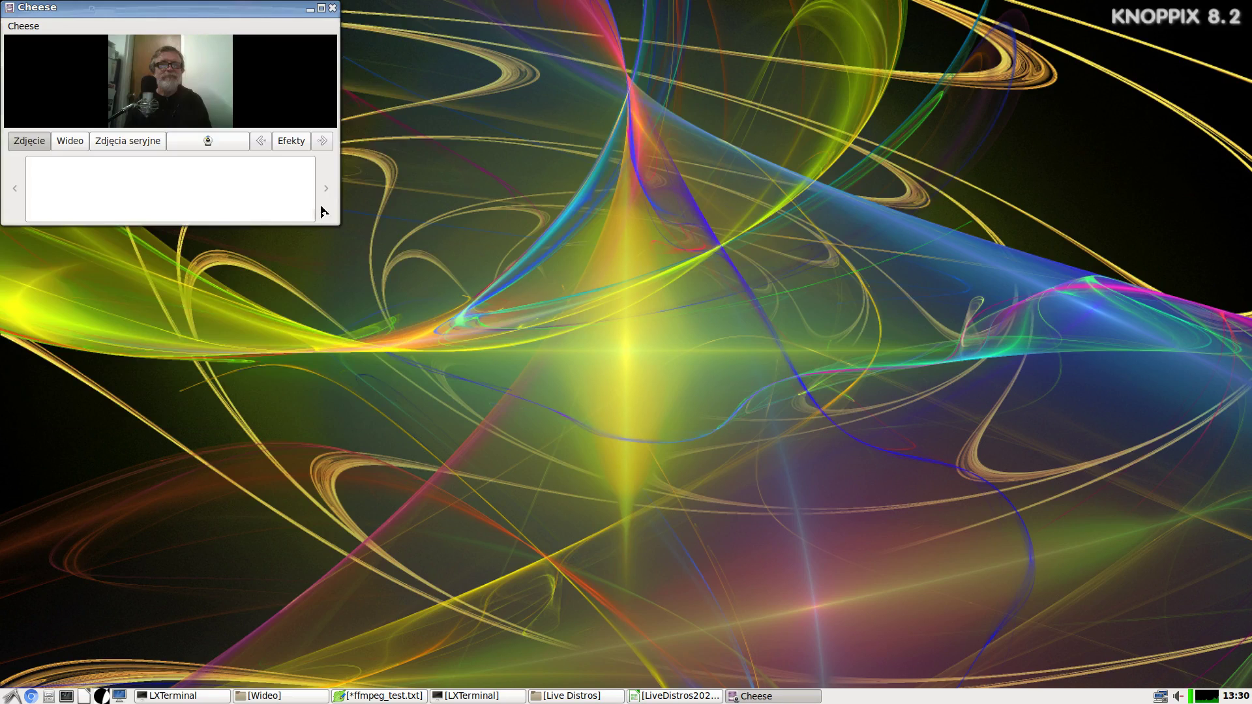
drag(247, 8, 646, 83)
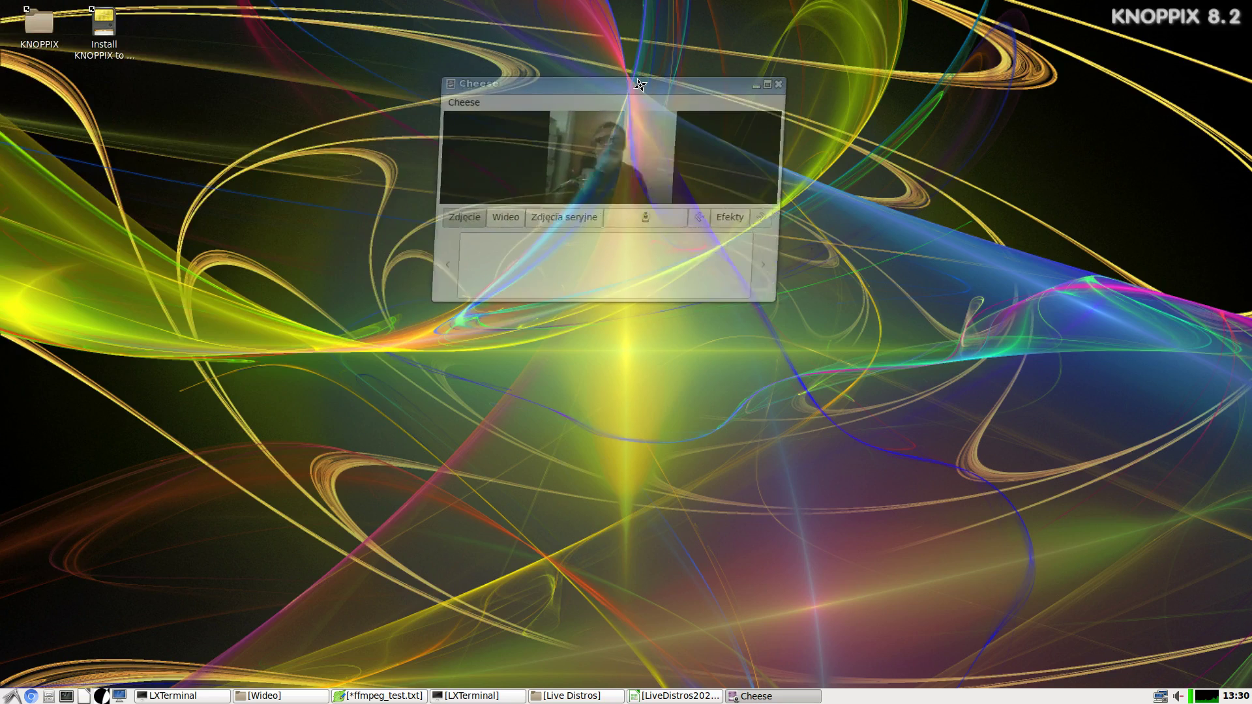
click(781, 86)
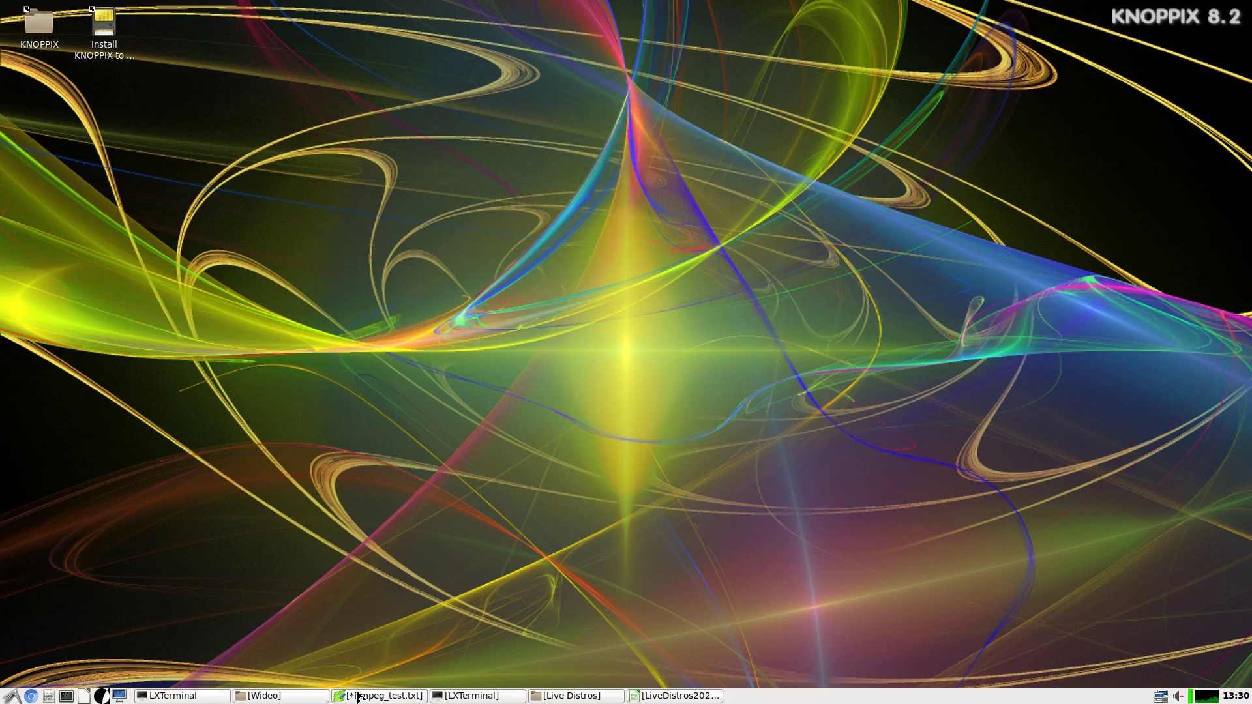
Switch to the LXTerminal window that is running the ffmpeg recording
click(452, 696)
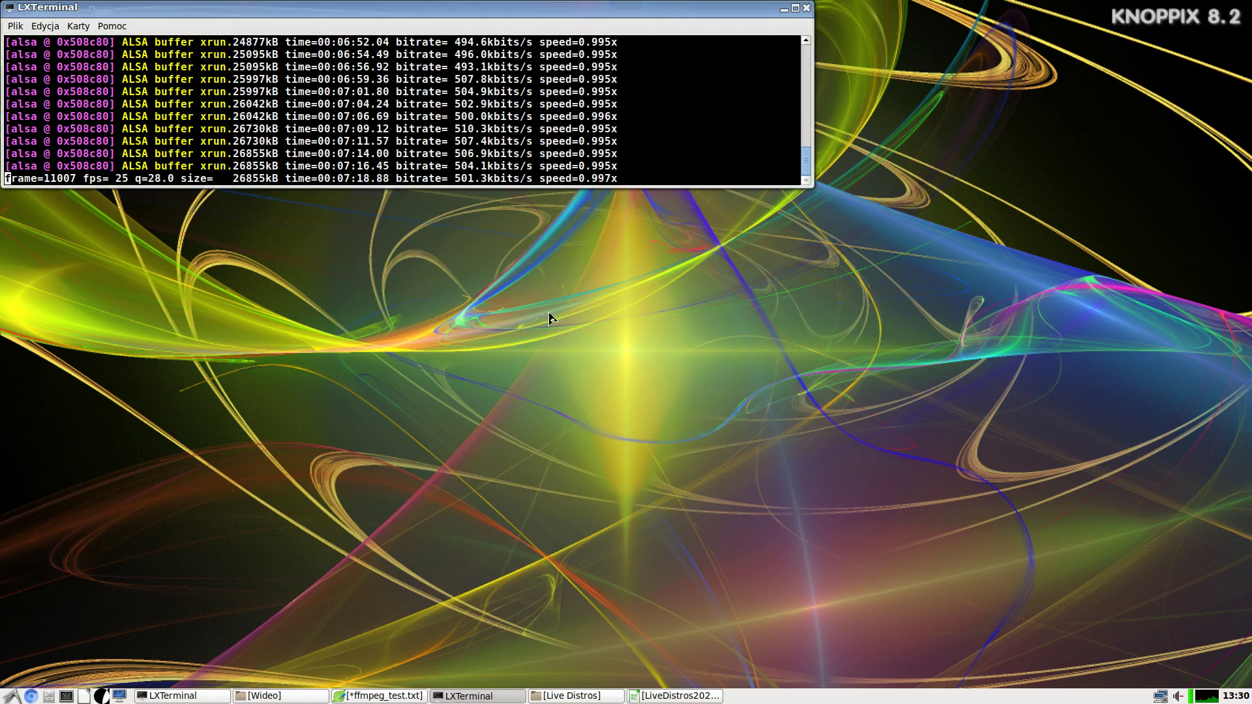